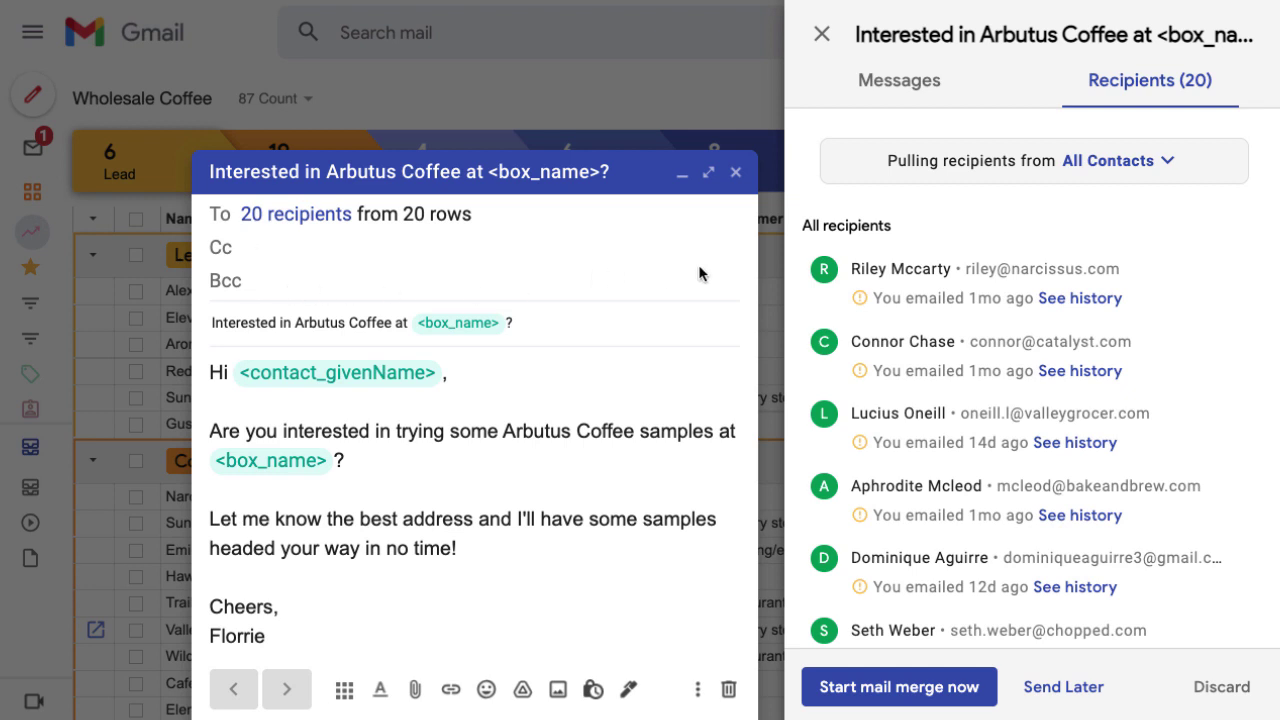
Preview the personalized coffee samples message for the first few recipients in the mail merge.
mouse_move(840, 273)
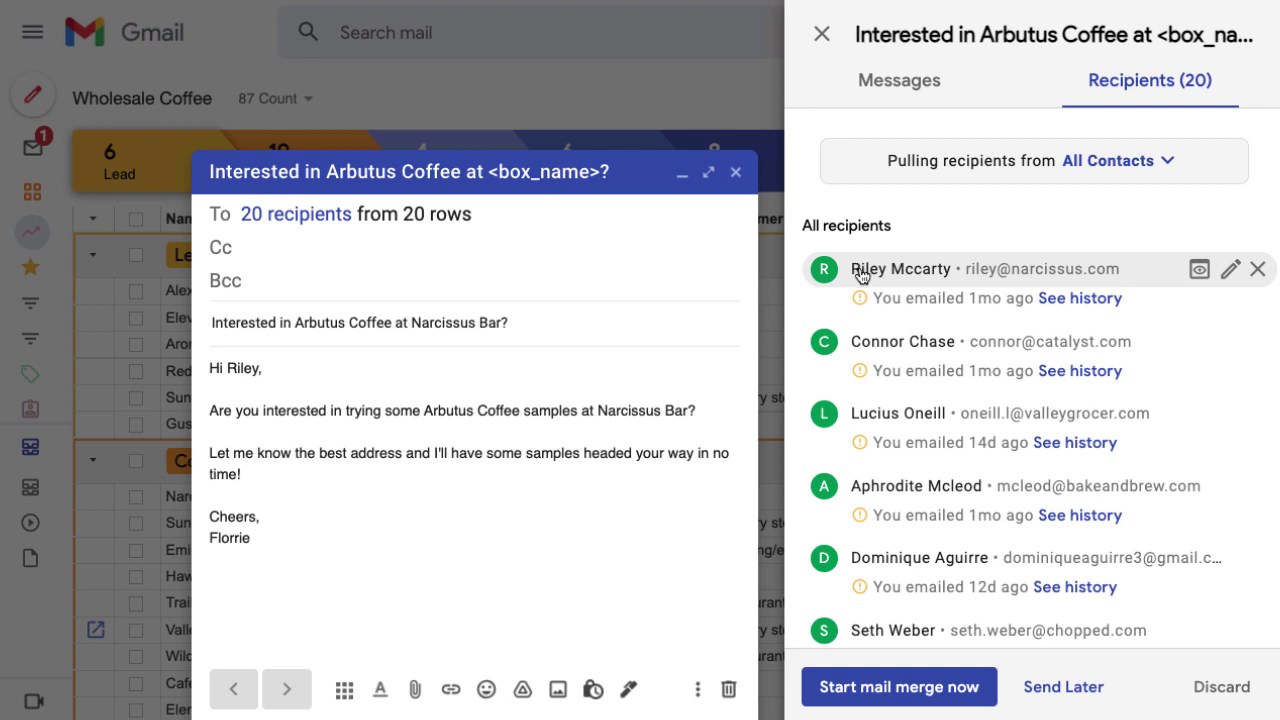
mouse_move(865, 340)
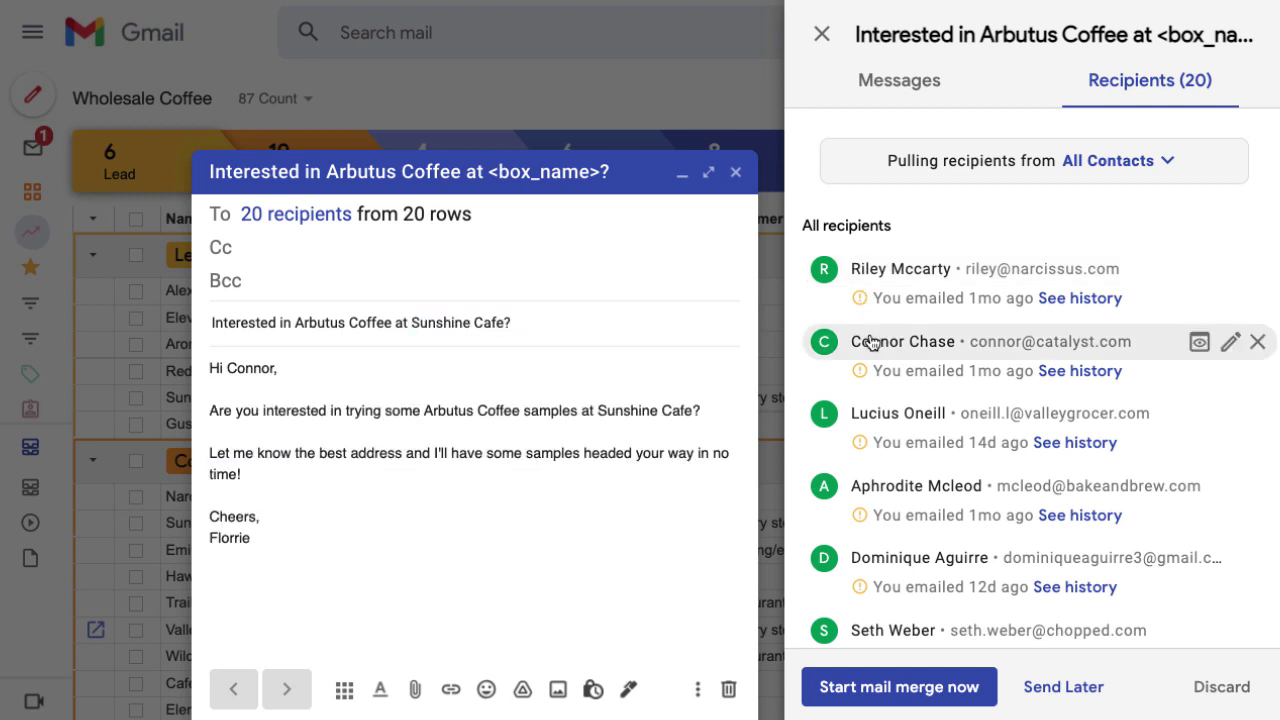
mouse_move(879, 414)
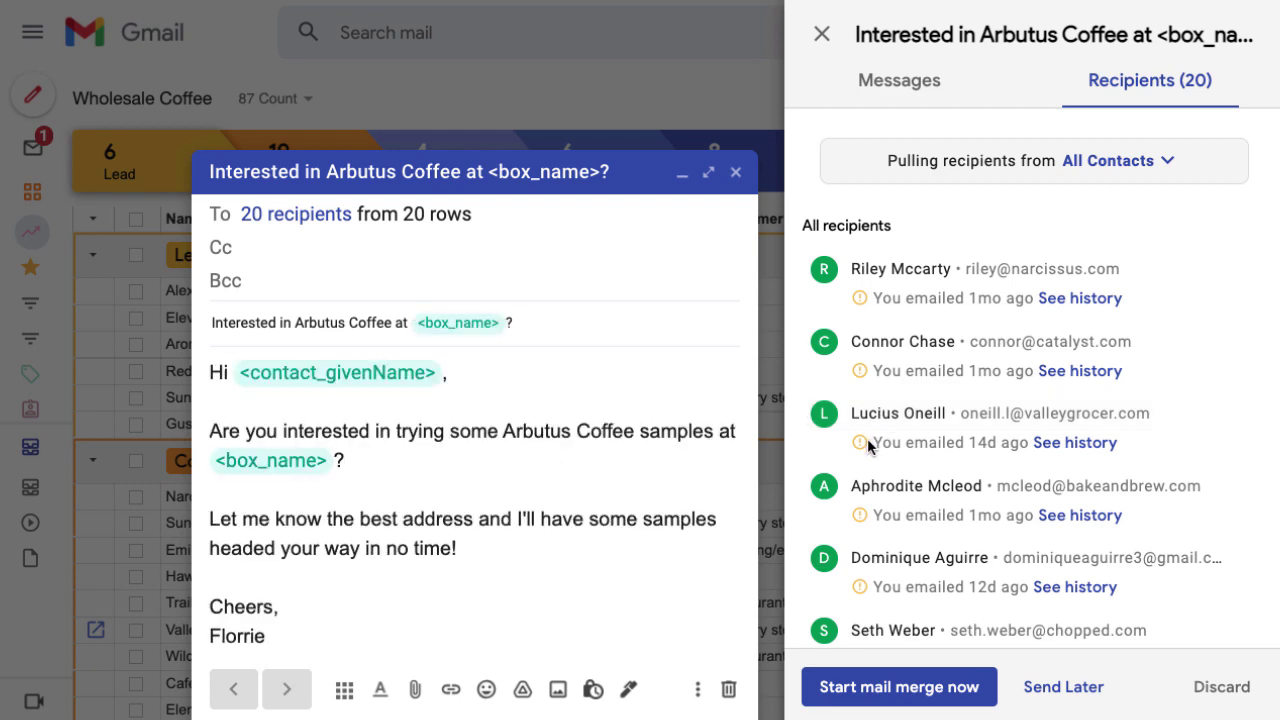
mouse_move(873, 481)
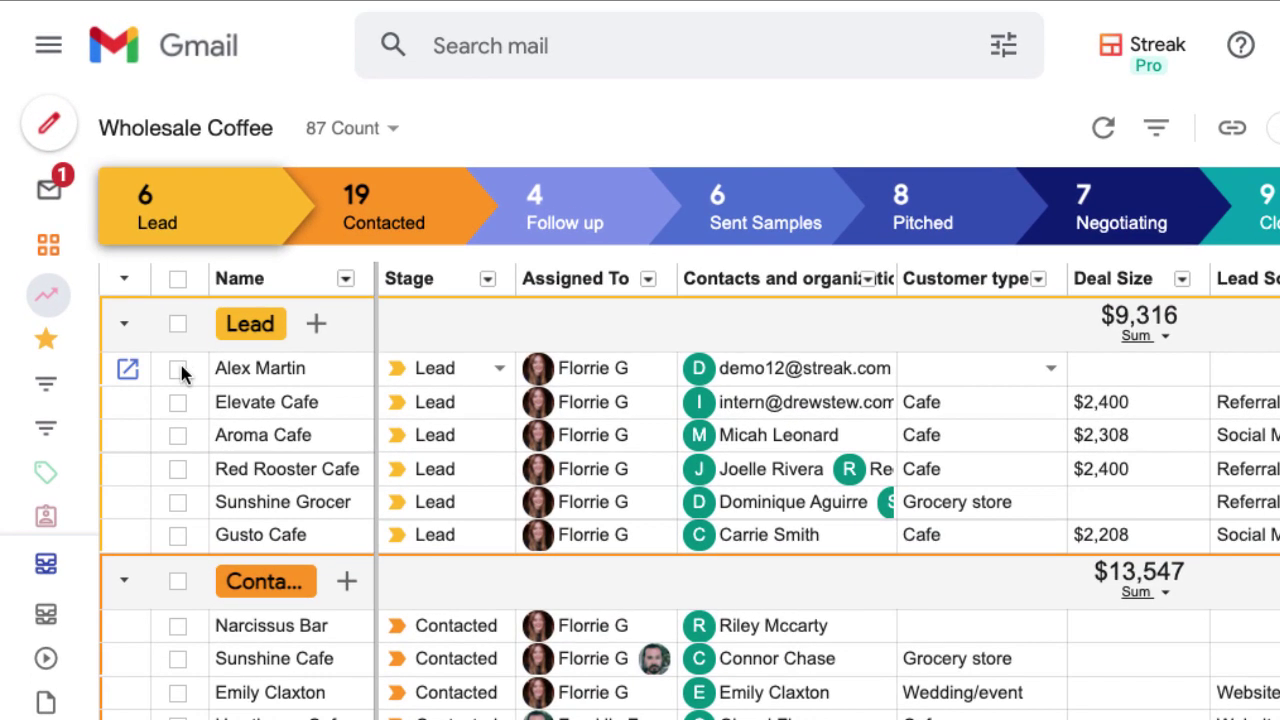
Select all boxes in the Lead stage of the Wholesale Coffee pipeline.
click(137, 291)
click(180, 403)
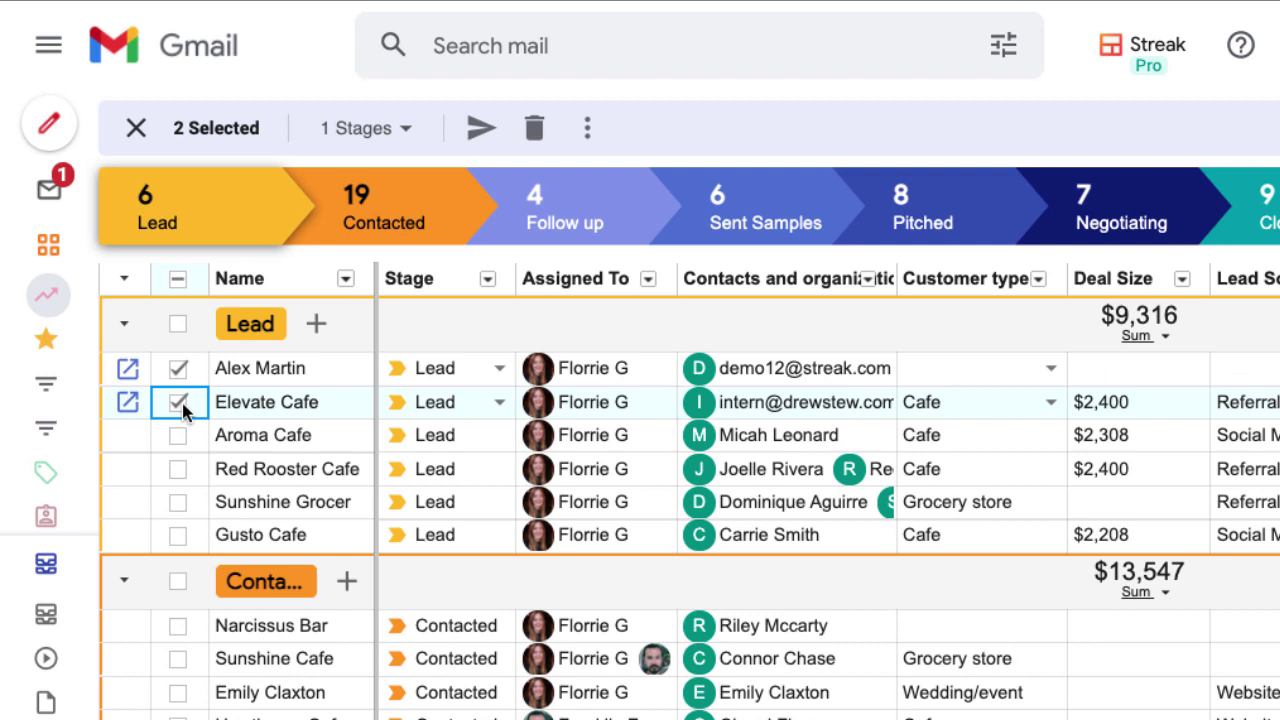
click(179, 328)
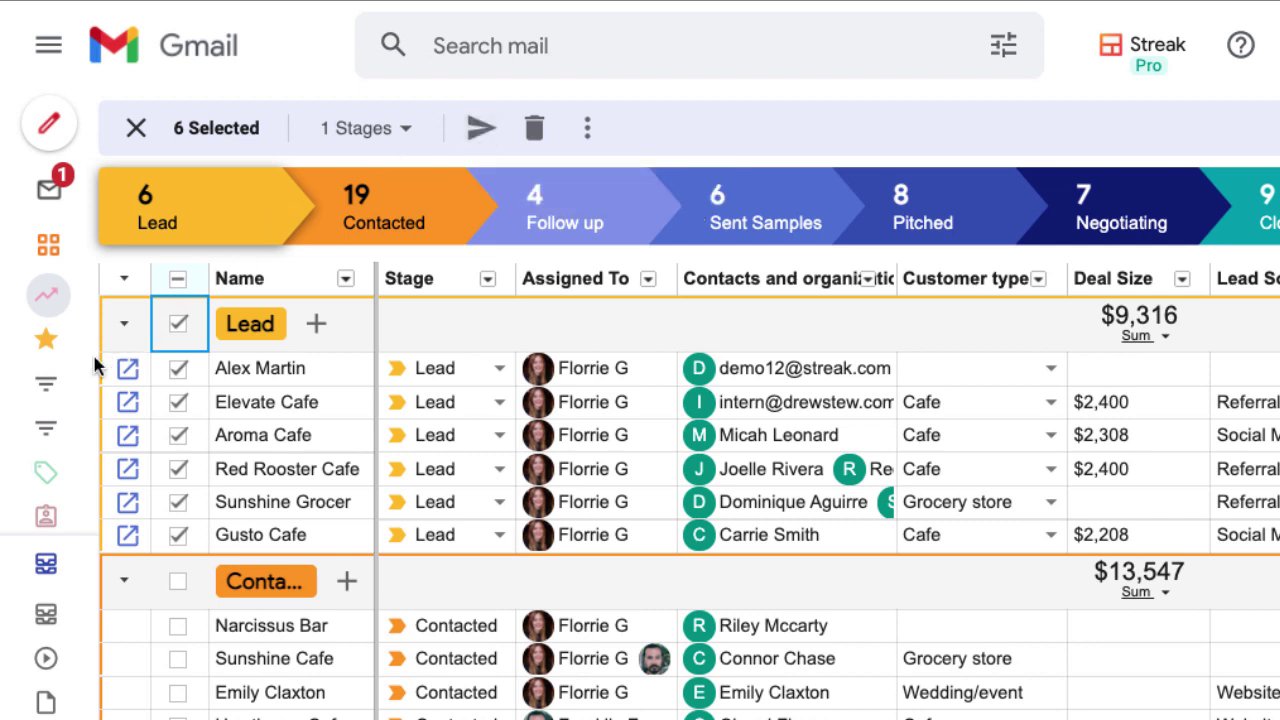
mouse_move(63, 385)
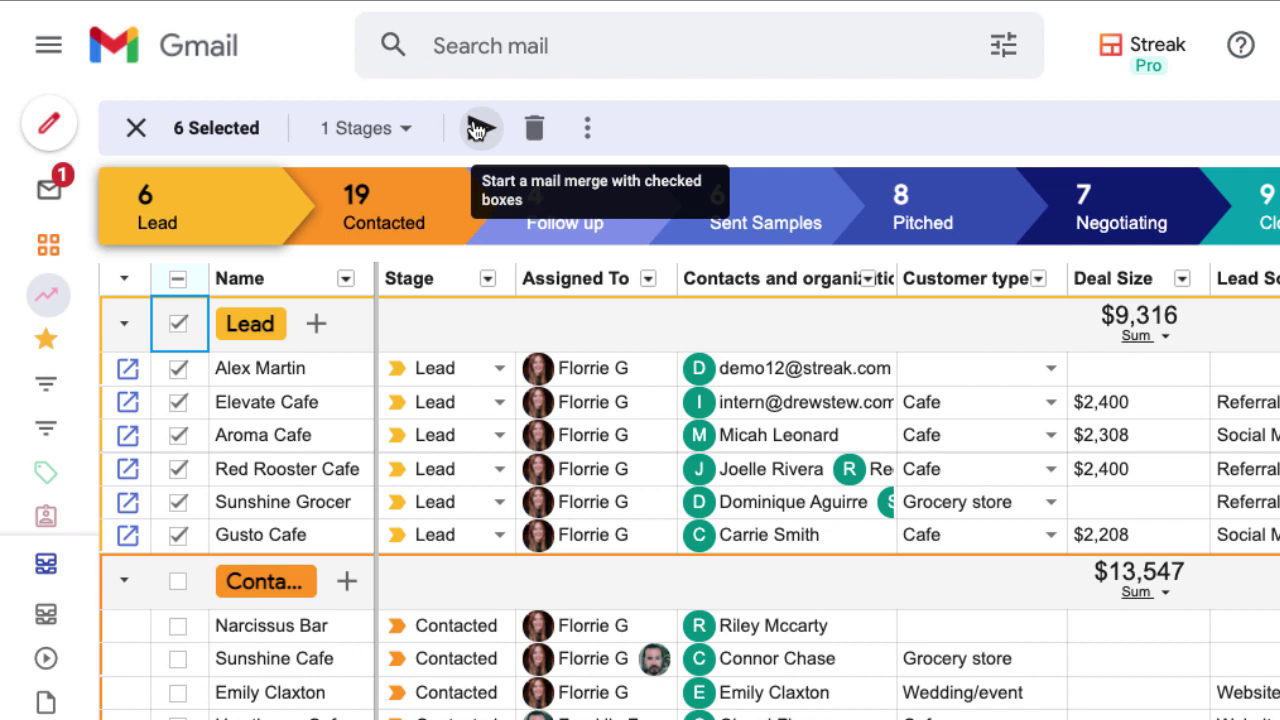
Create a new mail merge with the selected Lead boxes as recipients.
click(477, 130)
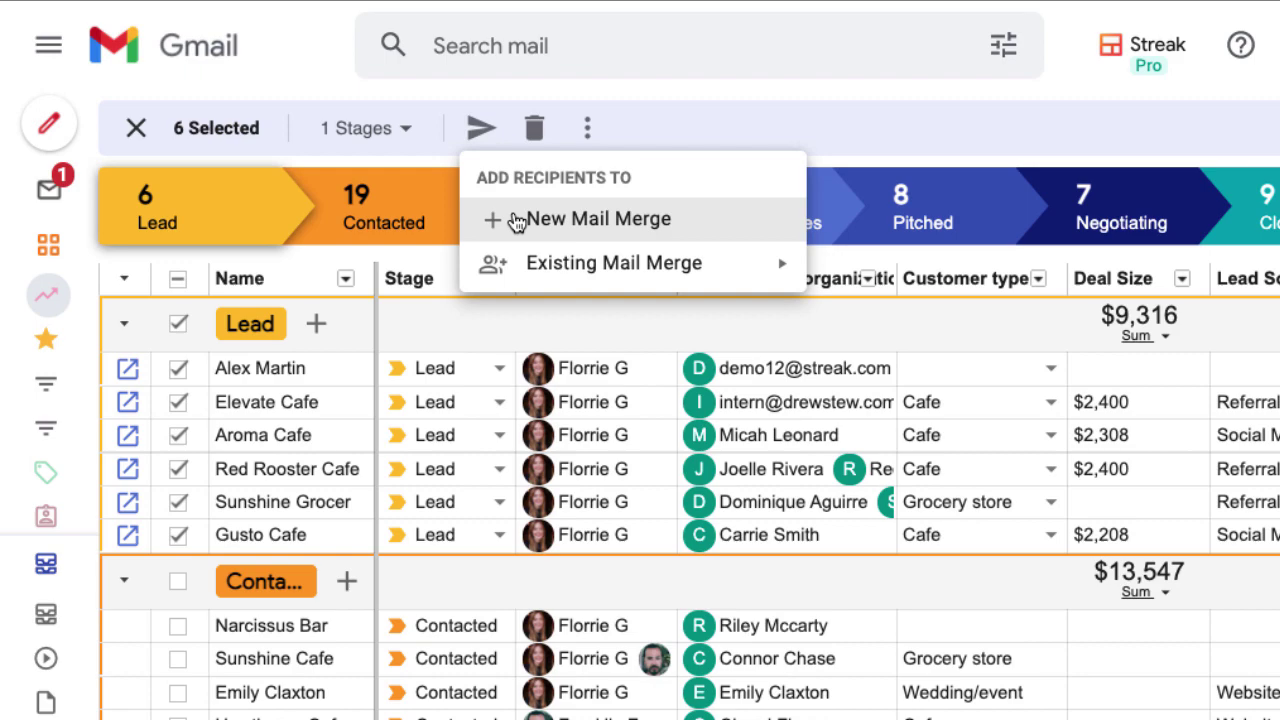
mouse_move(549, 262)
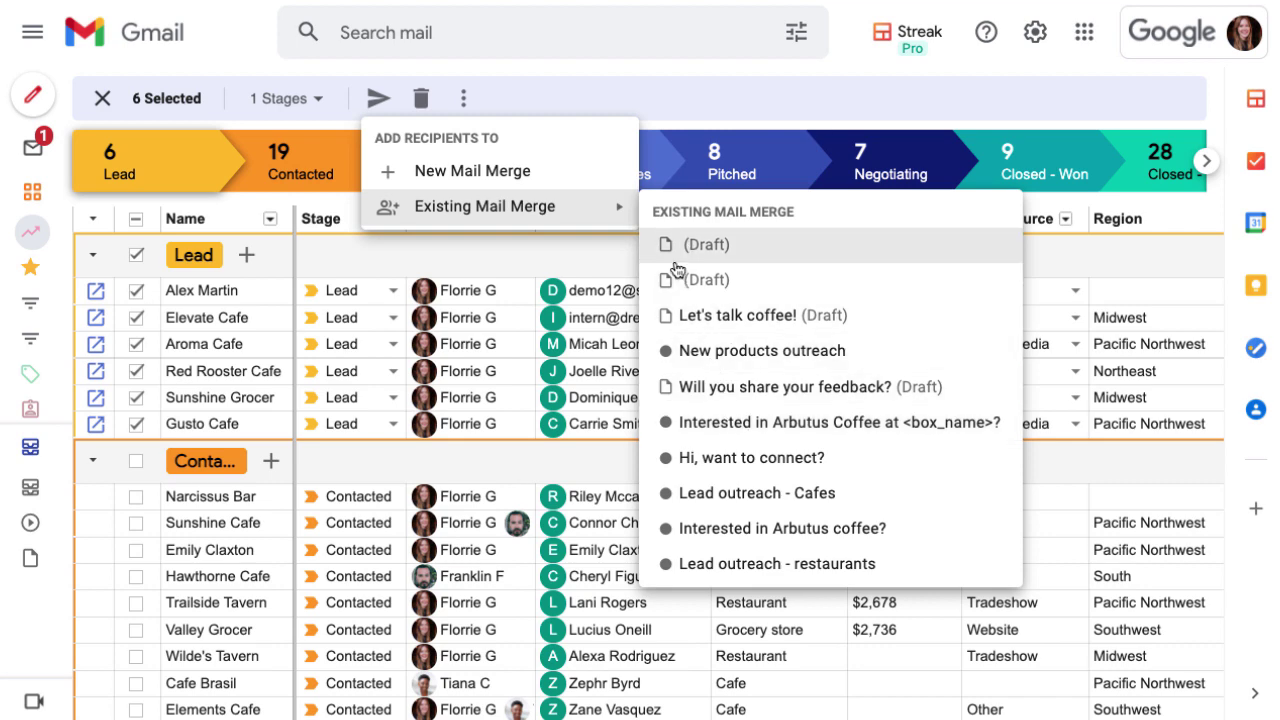
click(487, 175)
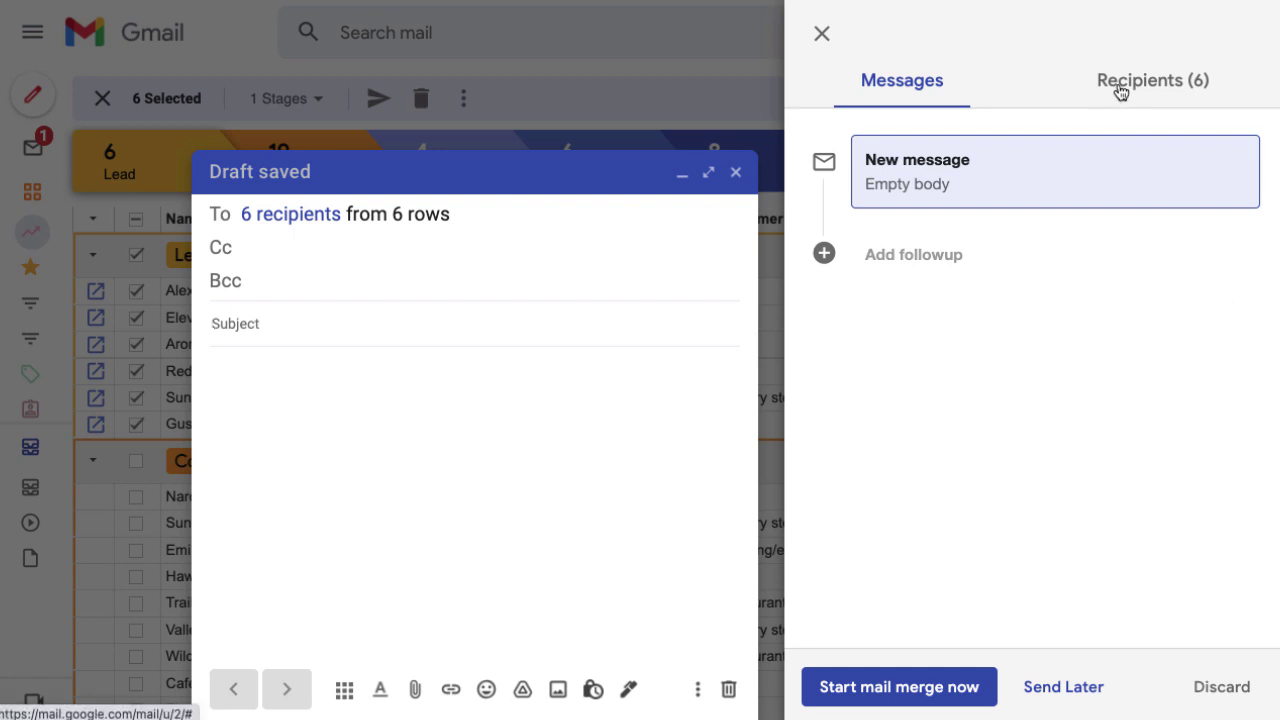
Examine the mail merge's recipient list and the contact sources and columns that recipients can be pulled from.
click(1121, 91)
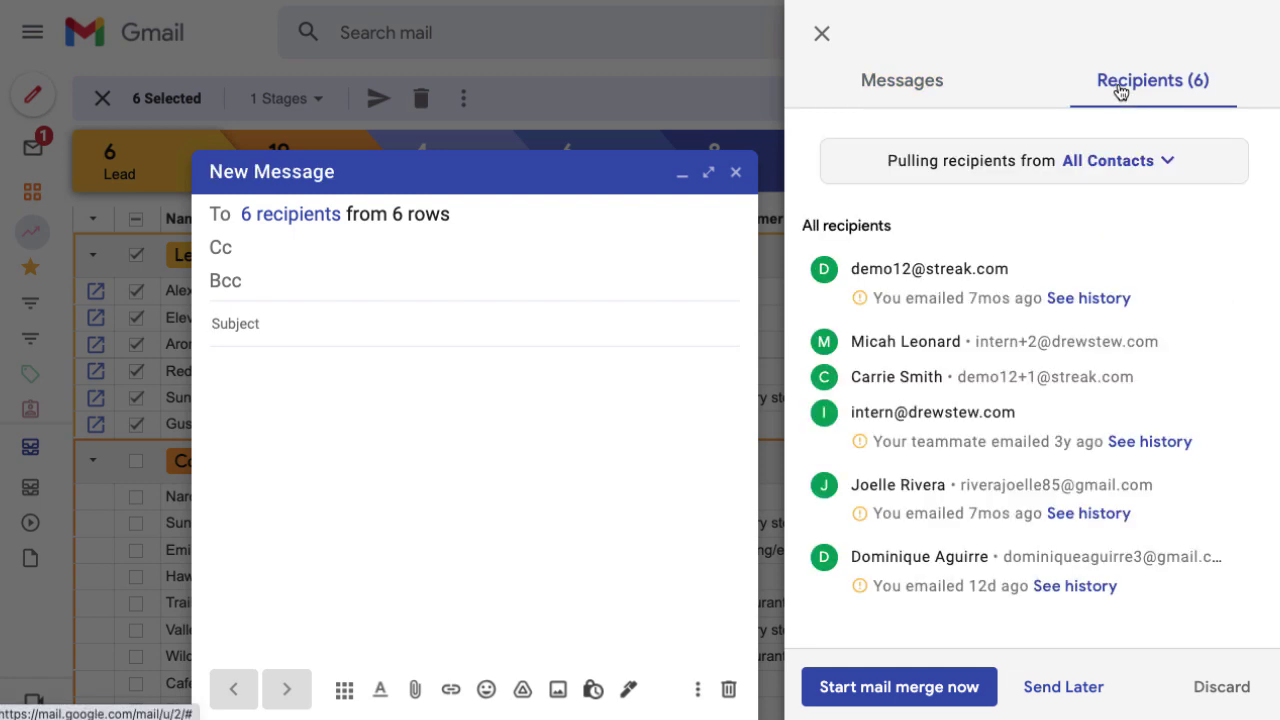
click(1118, 170)
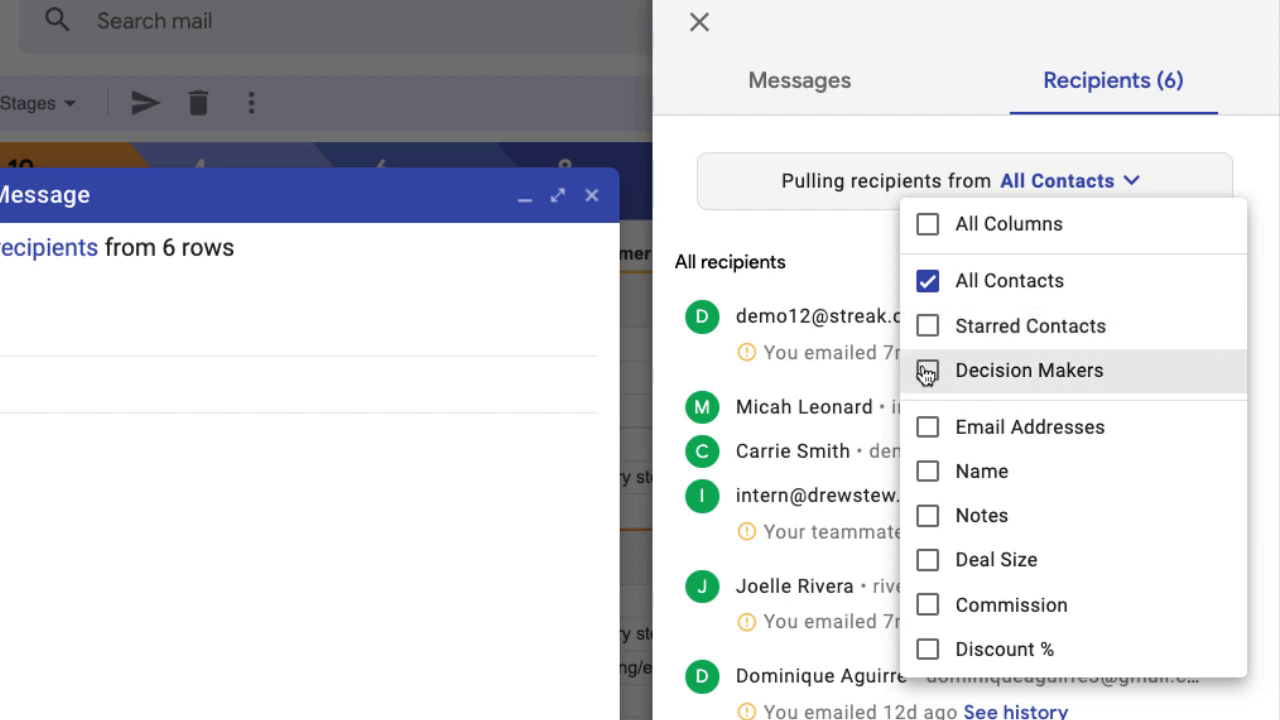
click(865, 275)
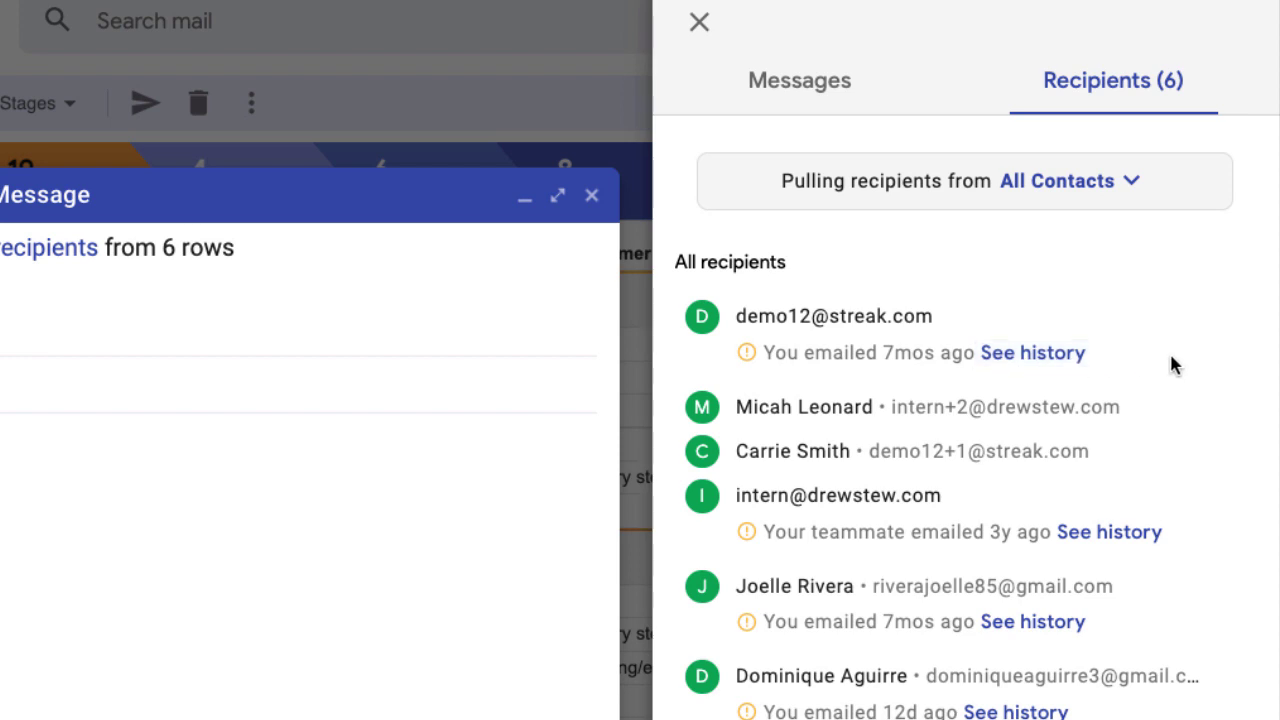
mouse_move(1220, 337)
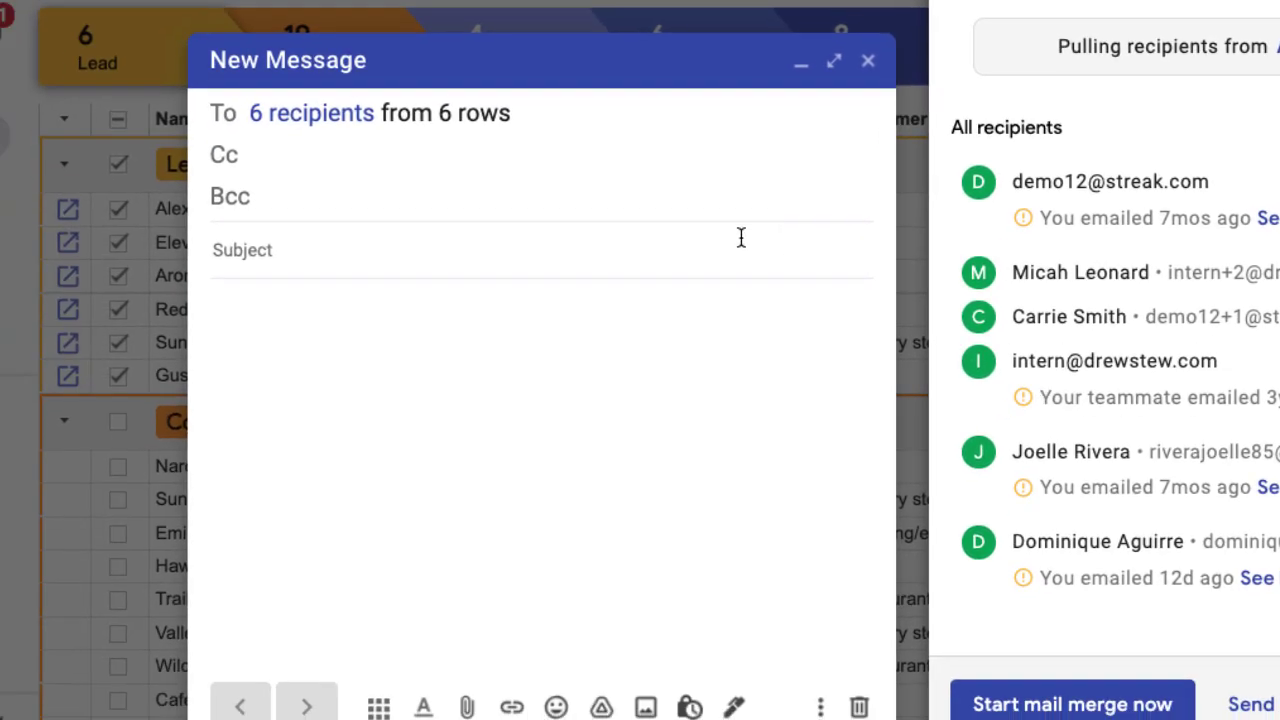
Enter "Interested in Arbutus Coffee at" as the mail merge's subject.
text(Int)
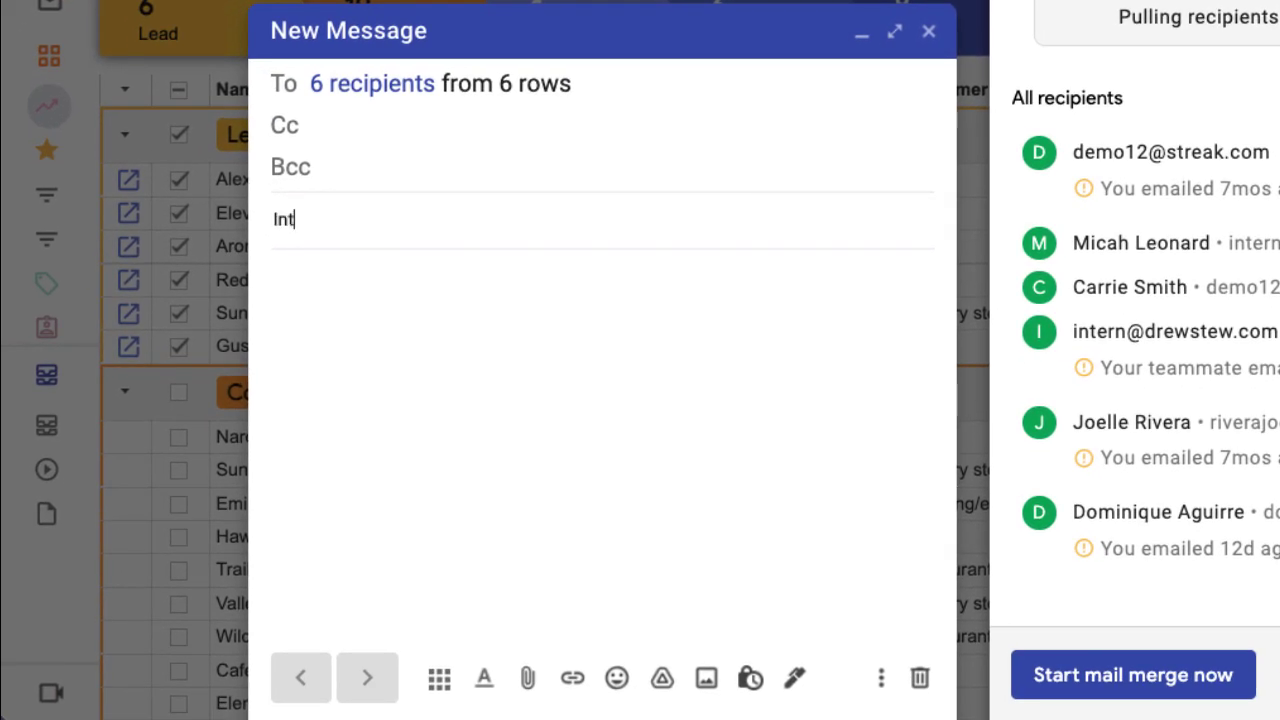
text(erested in Arbutus )
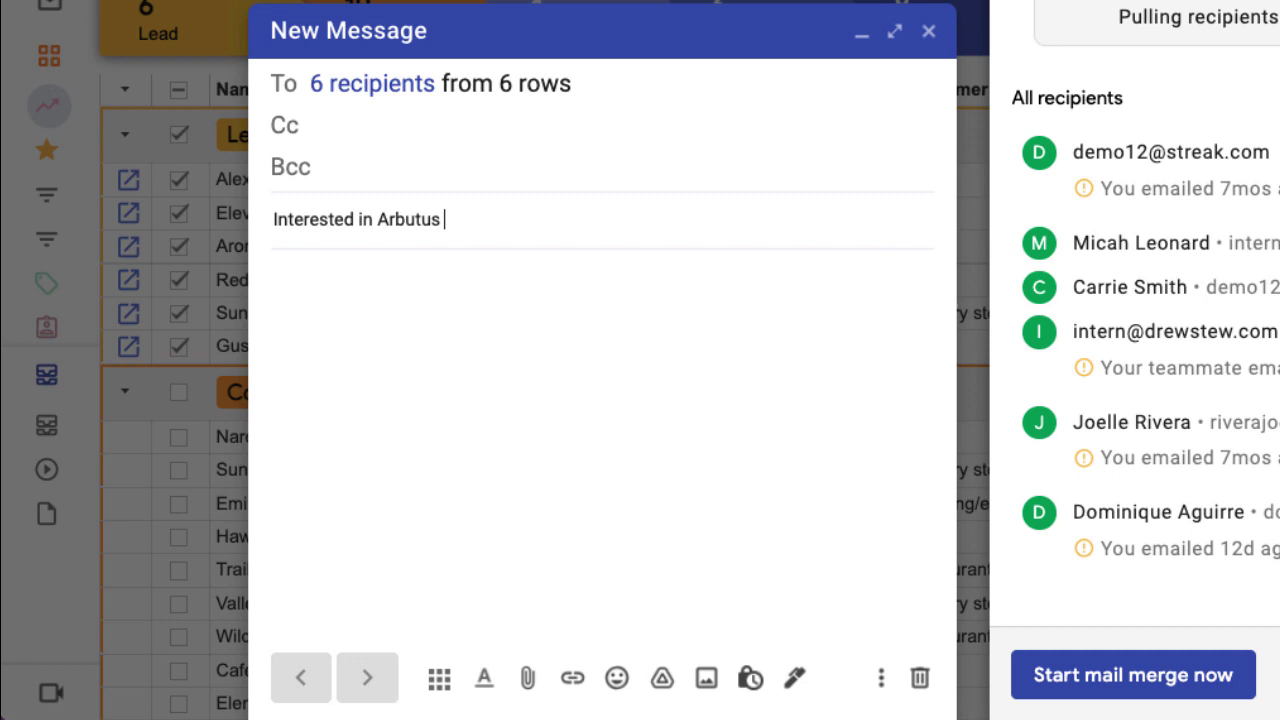
text(Coffee at)
Insert the box default column variable Name (<box_name>) at the end of the subject, followed by a question mark.
click(441, 680)
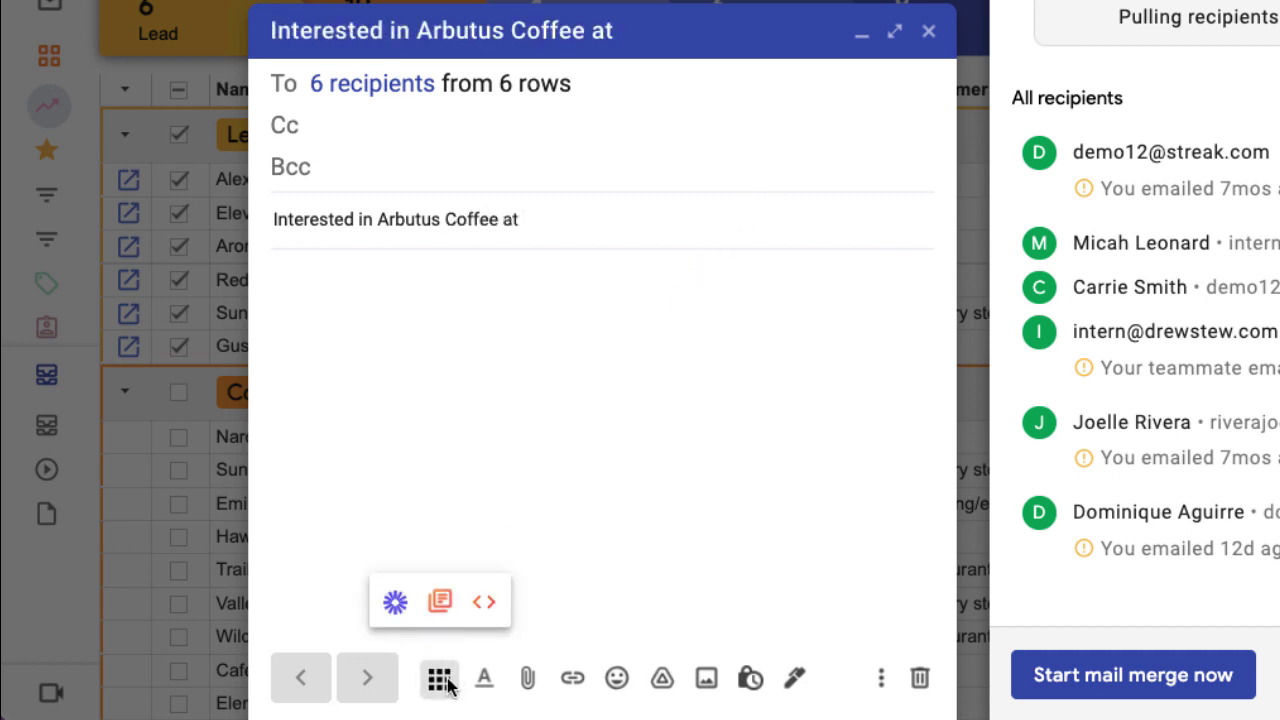
click(487, 604)
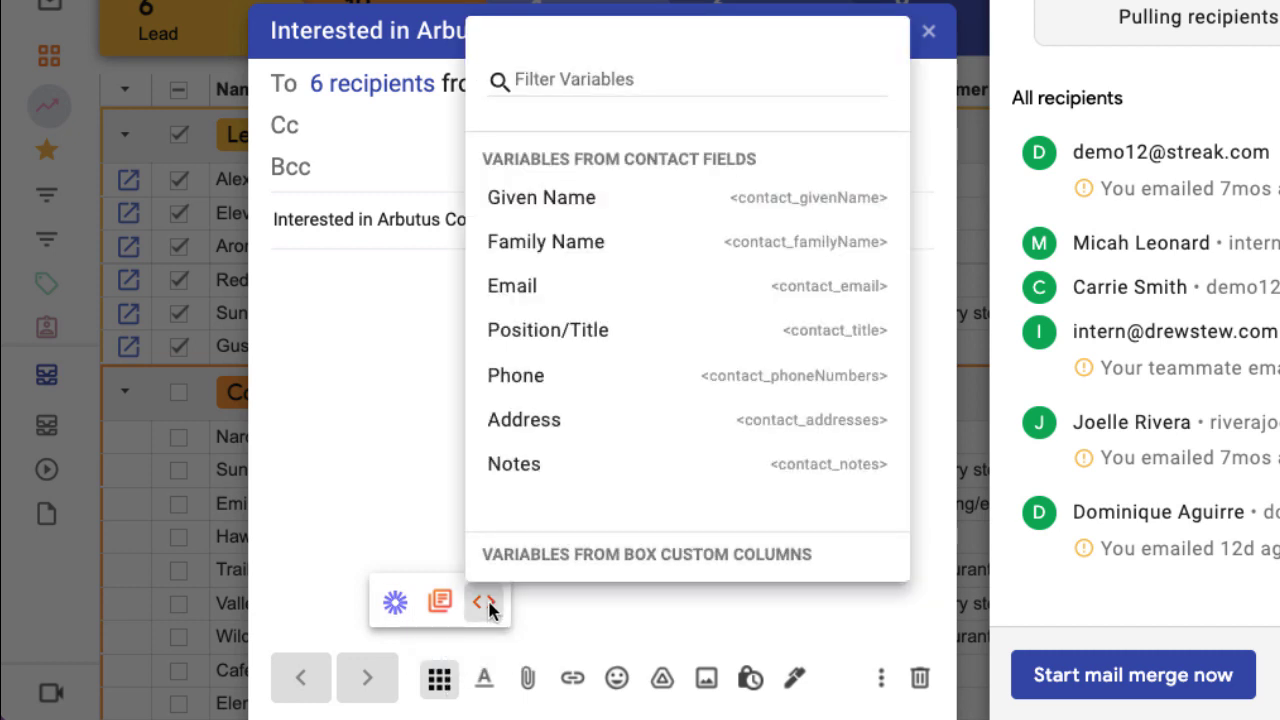
scroll(566, 485, down, 4)
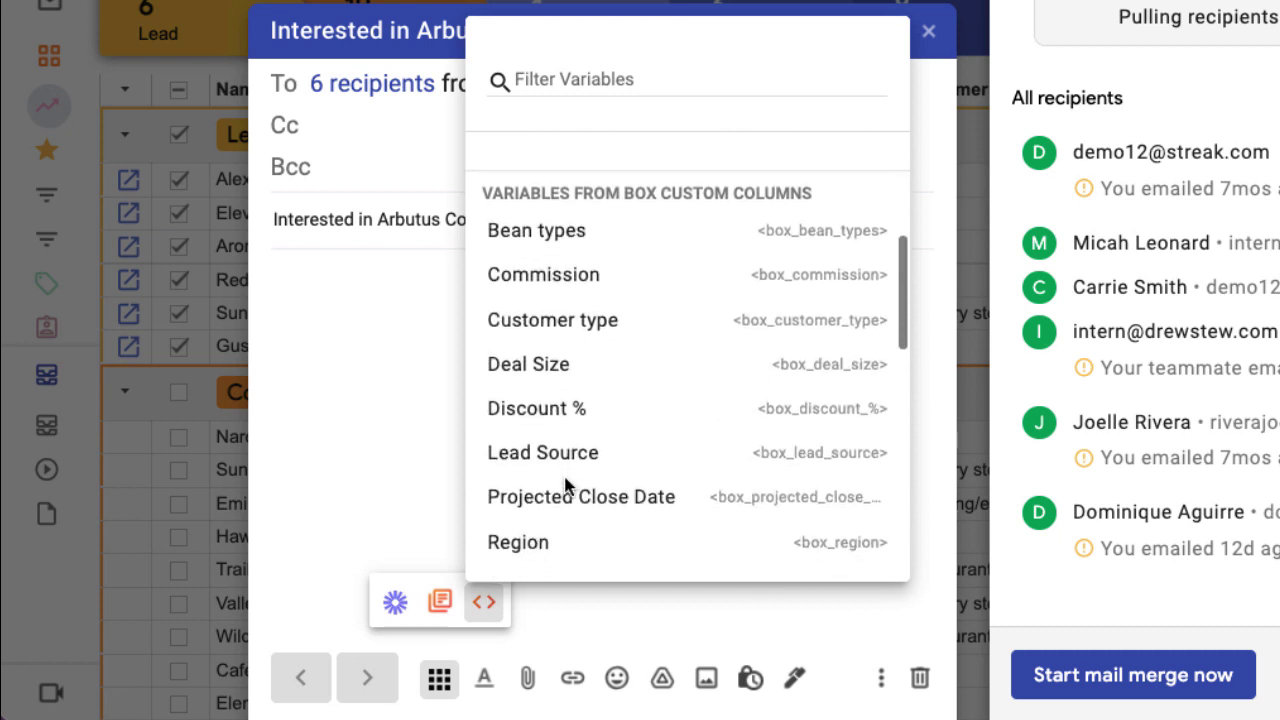
scroll(566, 485, down, 5)
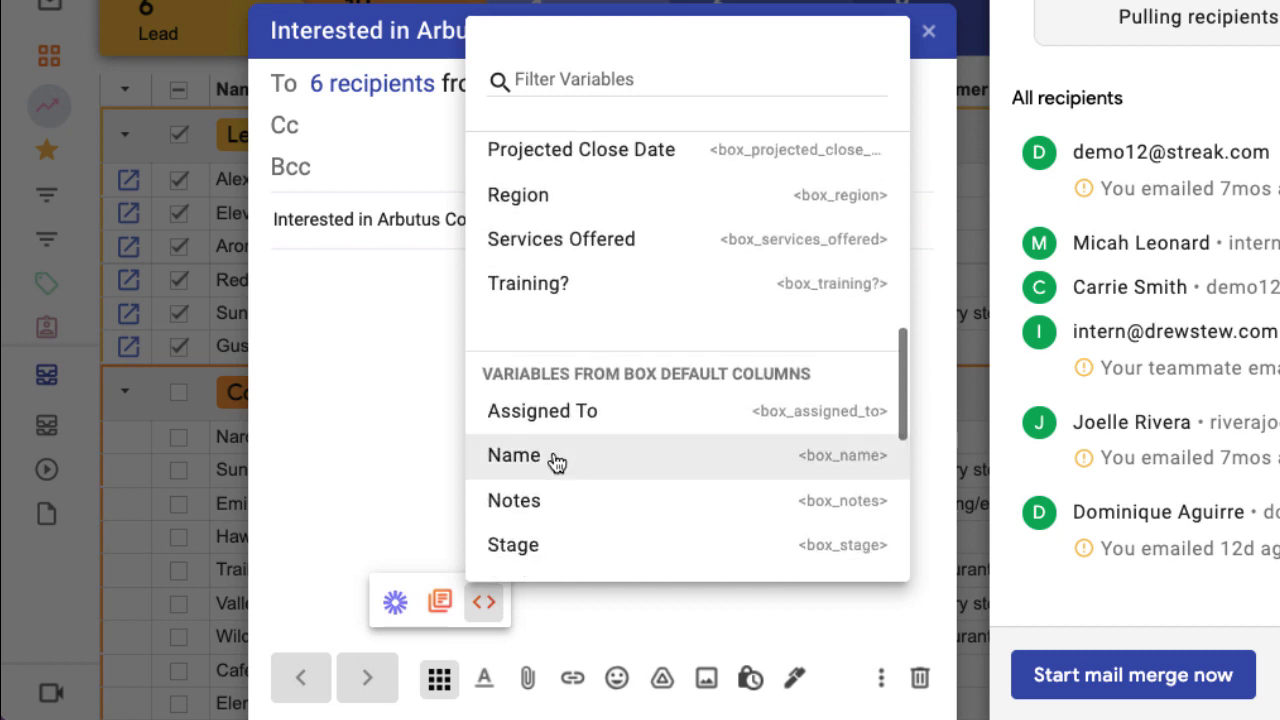
click(556, 458)
text(?)
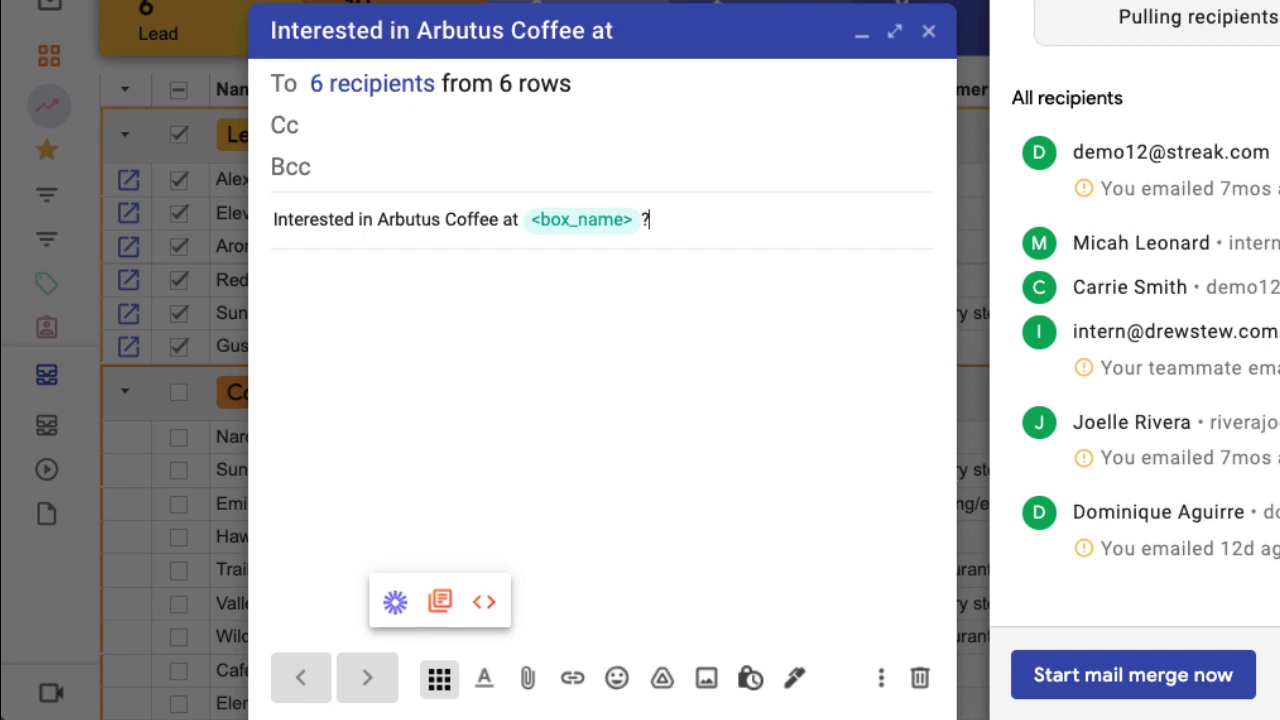
click(440, 680)
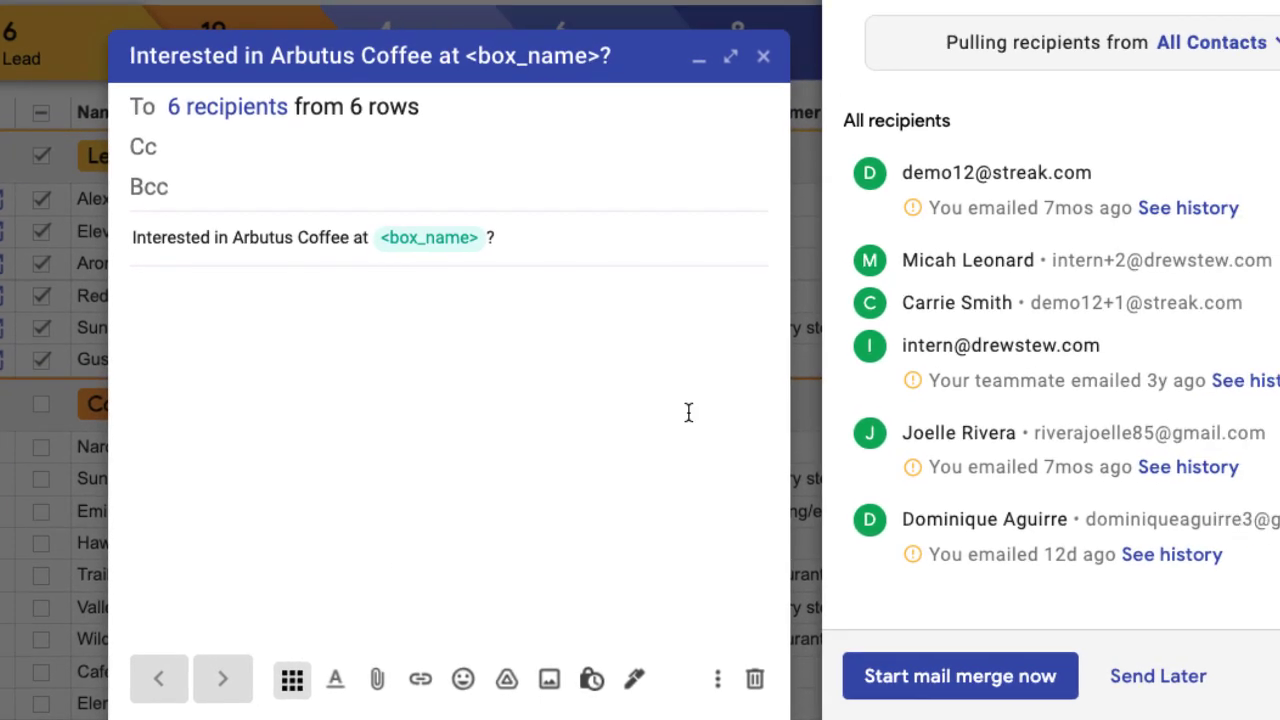
Preview the subject for the first recipient and set that recipient's Name variable to Narcissus Cafe.
mouse_move(1136, 166)
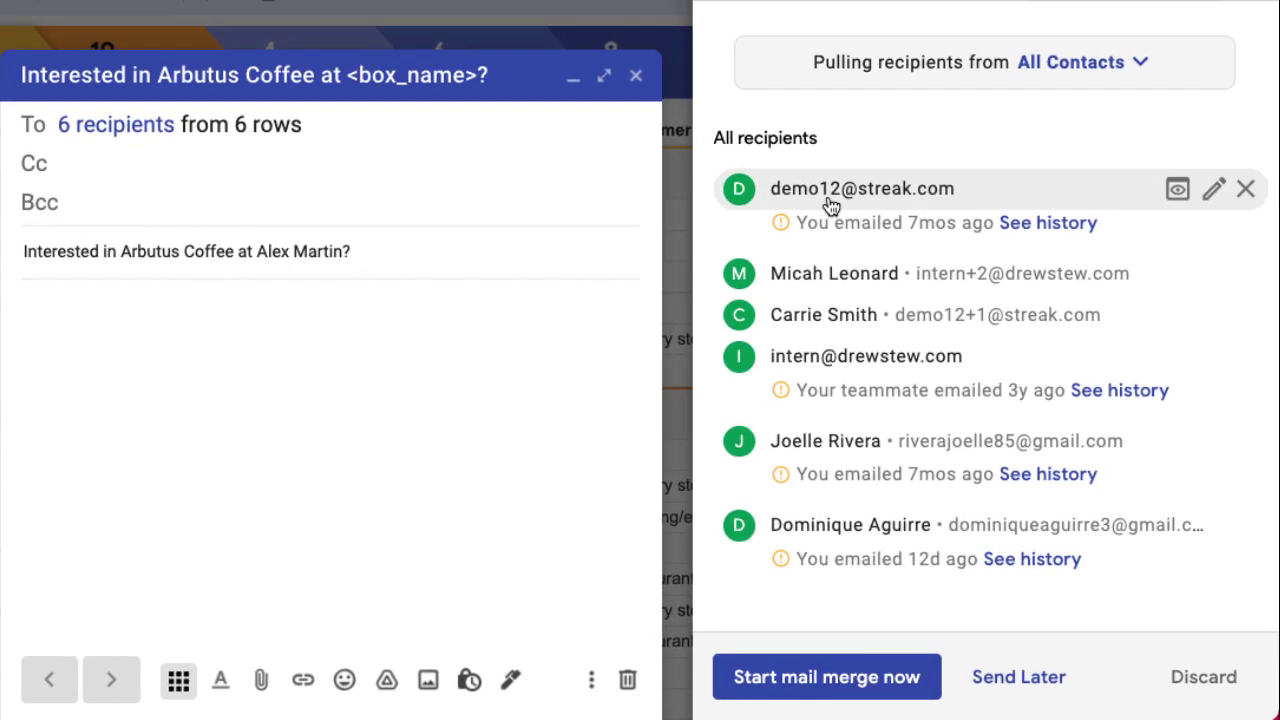
mouse_move(825, 285)
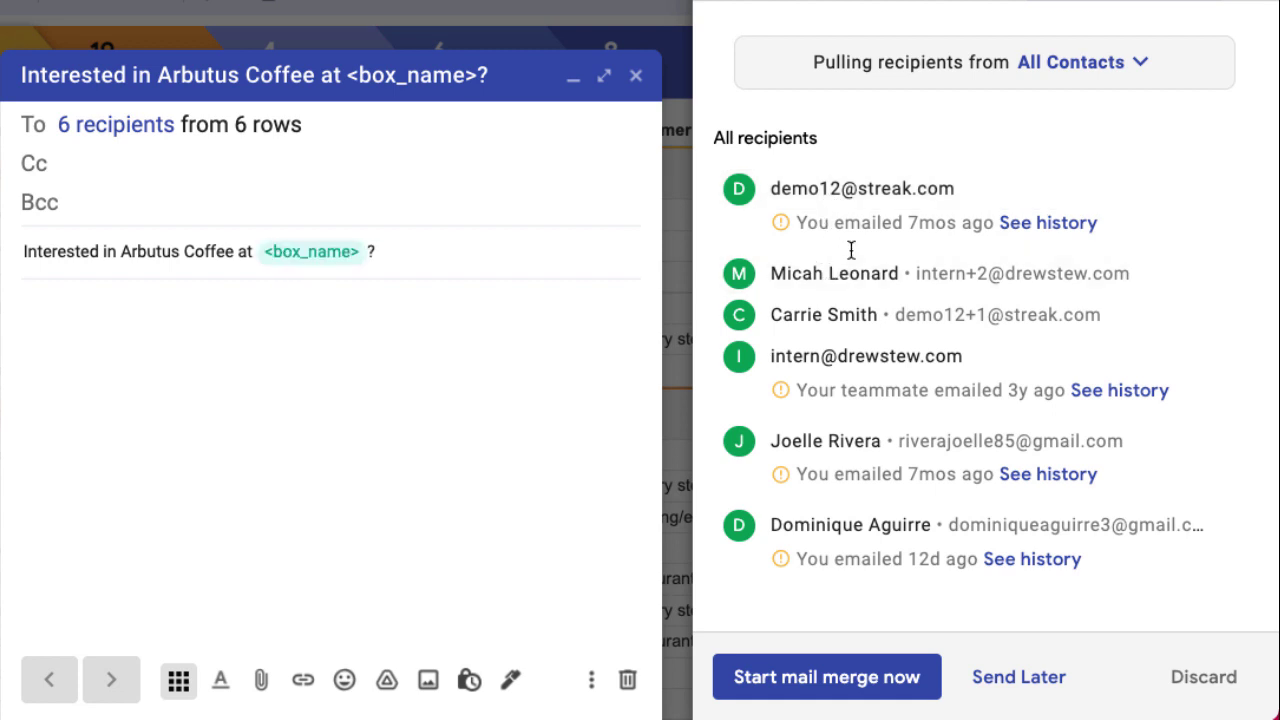
mouse_move(871, 206)
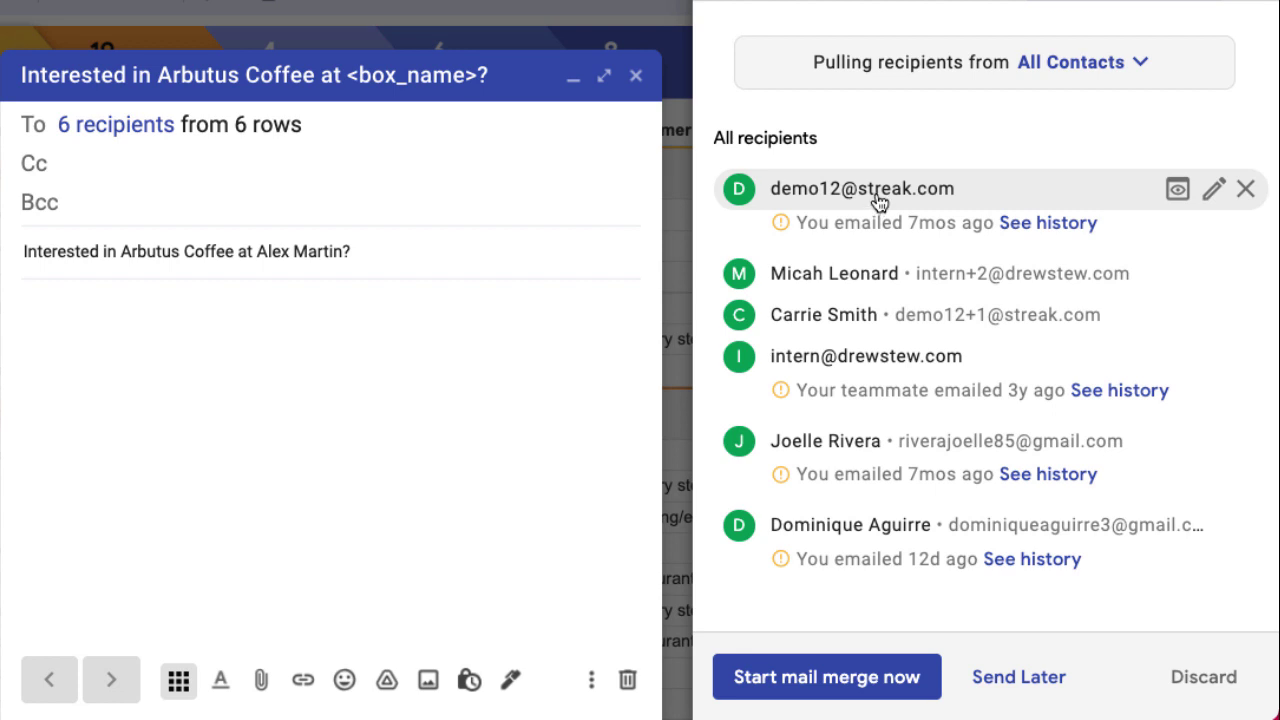
click(1213, 189)
drag(909, 341, 789, 354)
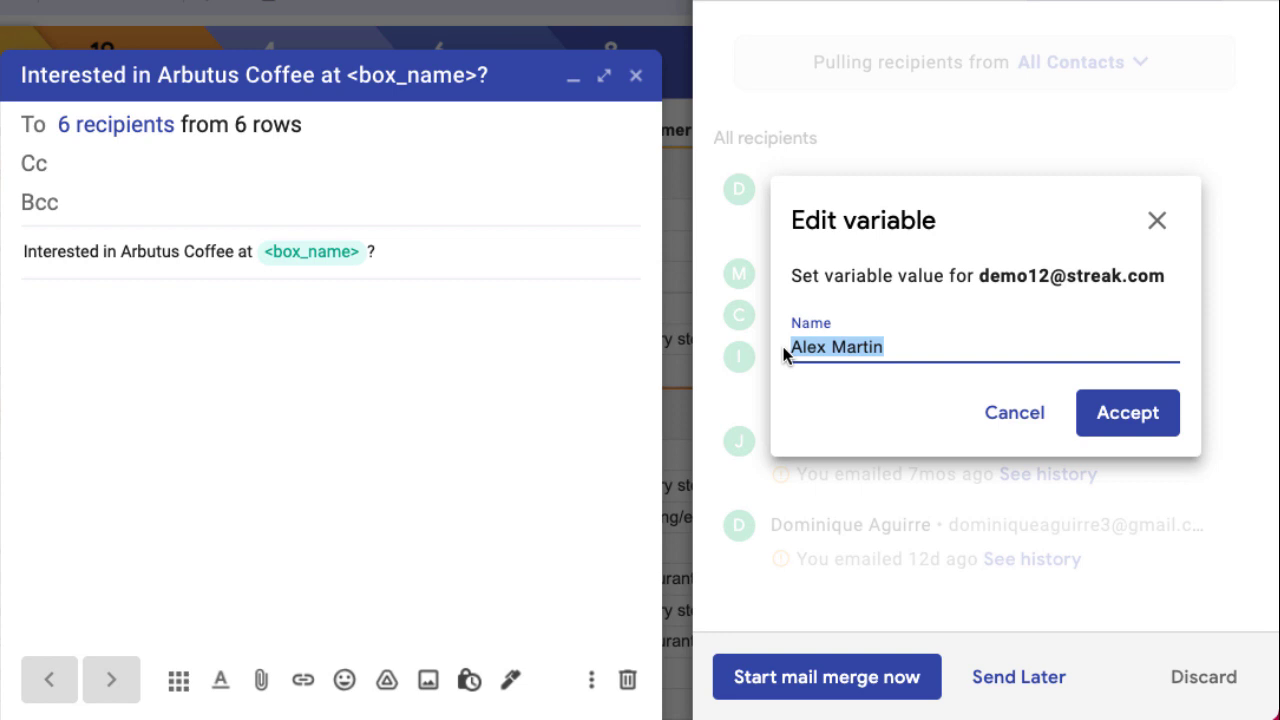
text(Narcissus Cafe)
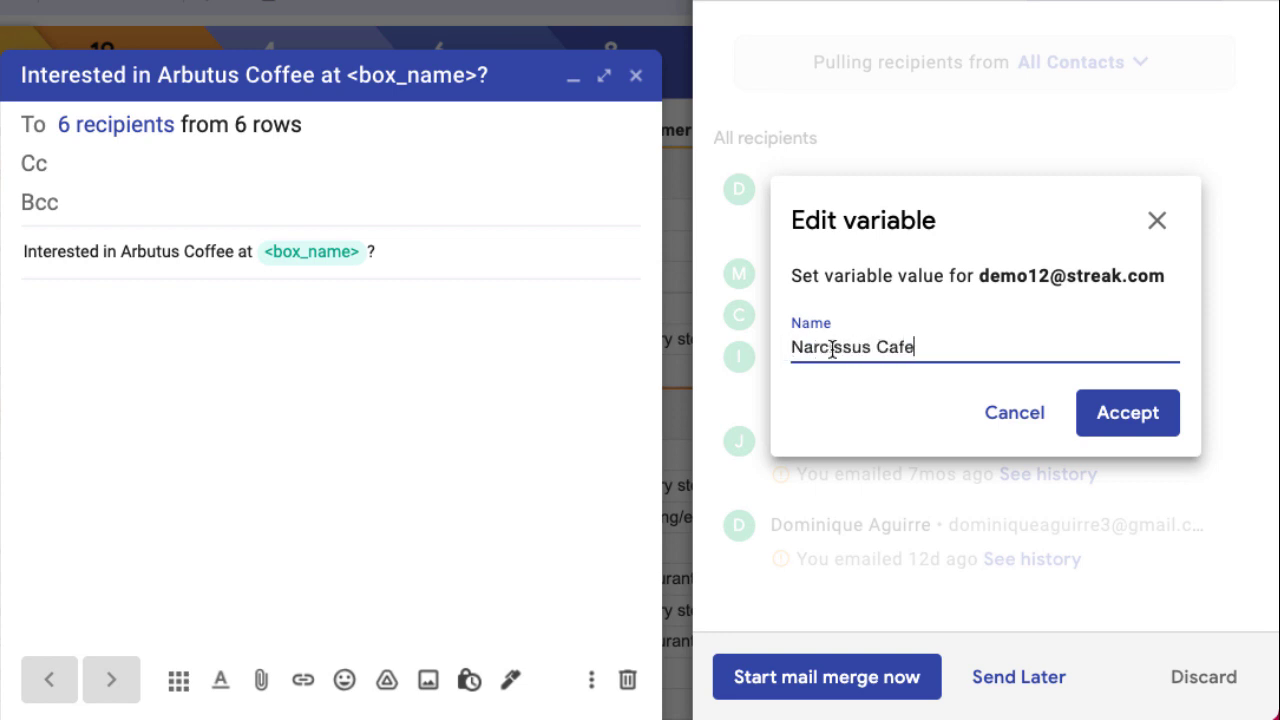
click(1114, 429)
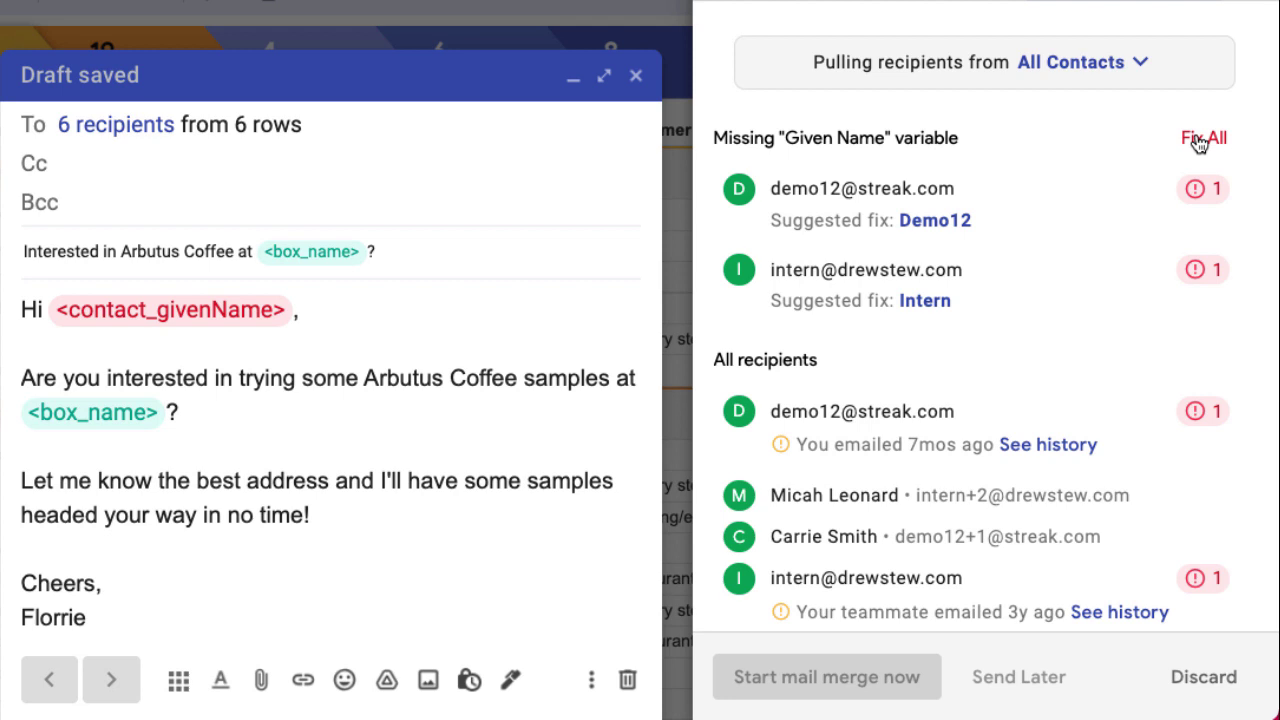
Fill all missing Given Name variables with "there" and choose to send the mail merge later.
click(1199, 140)
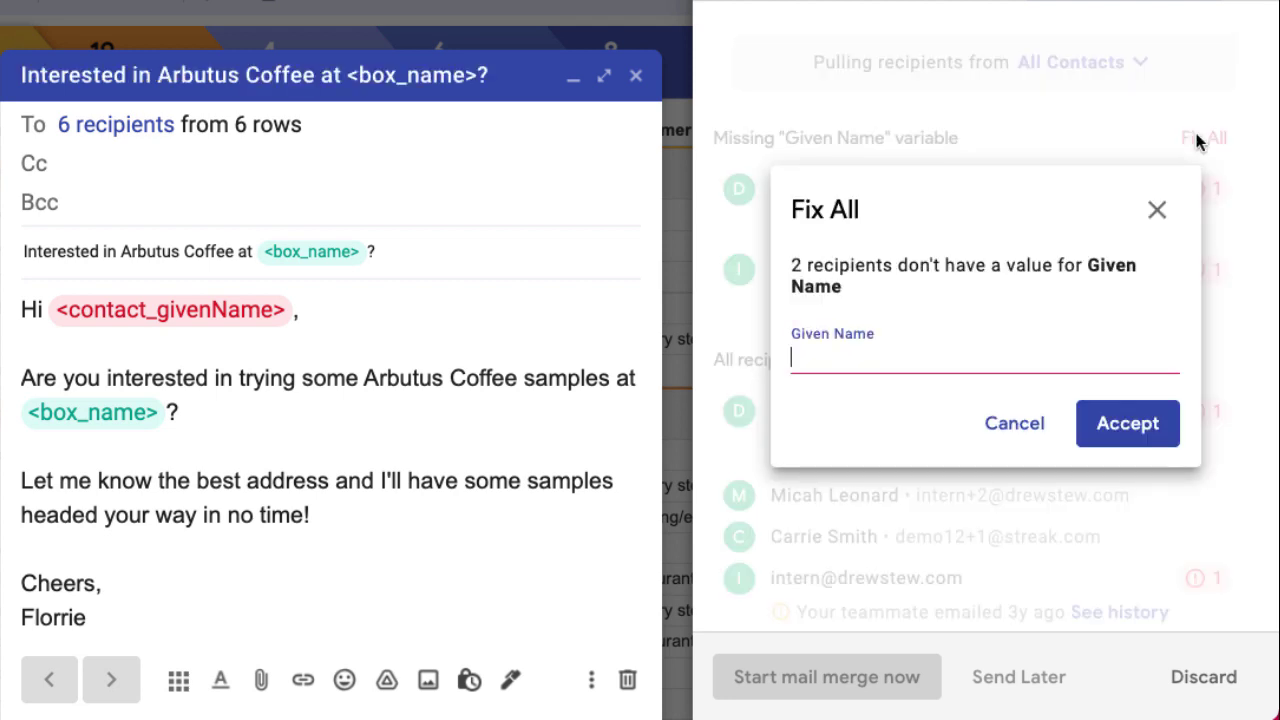
text(there)
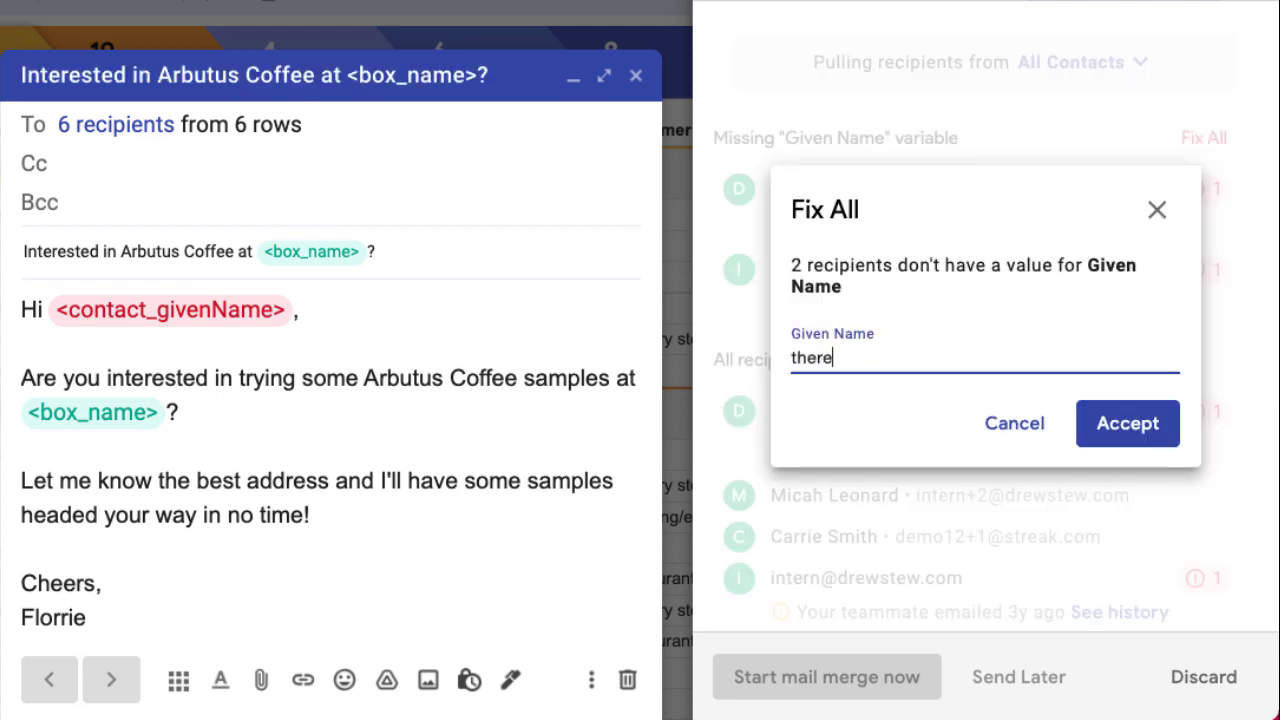
click(1124, 423)
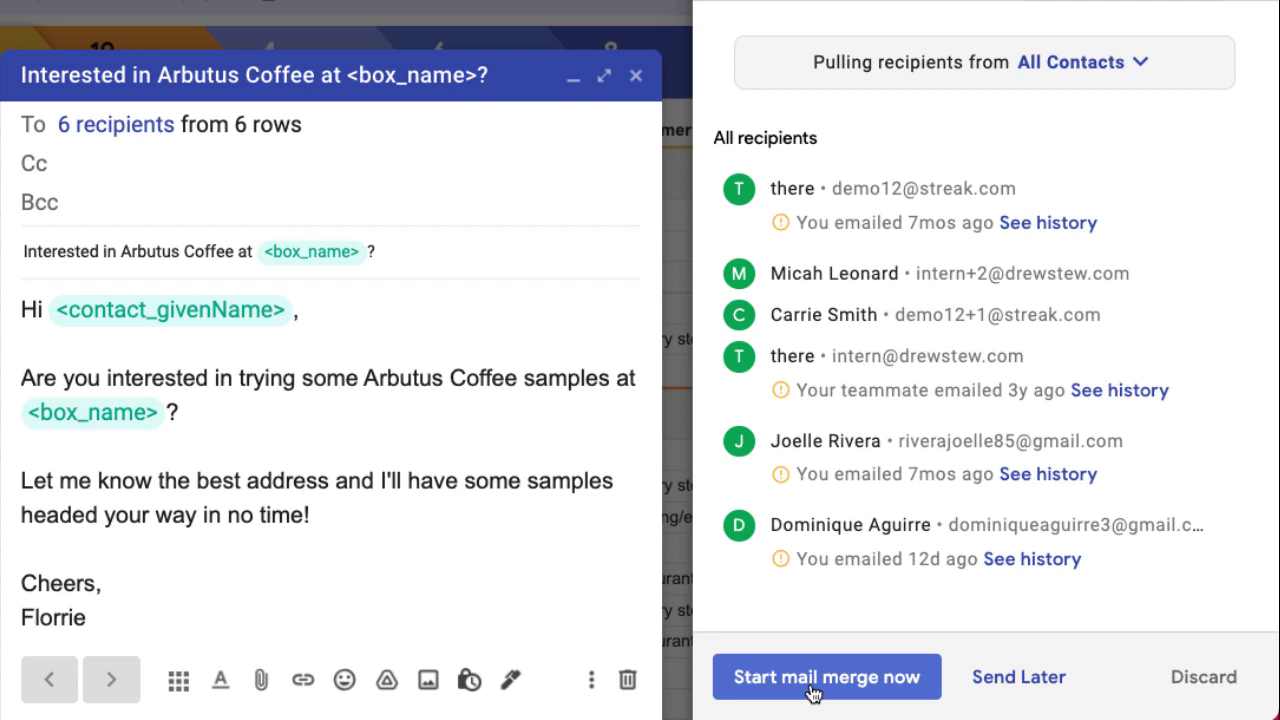
click(990, 682)
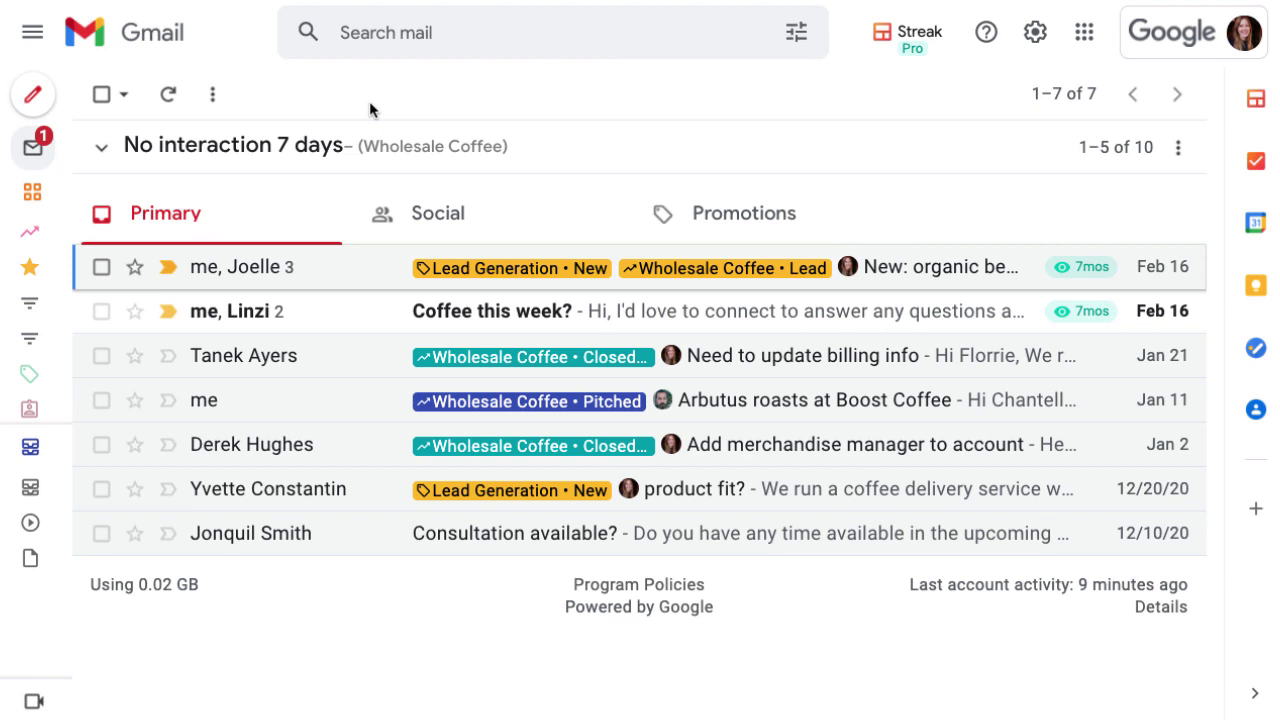
Start a mail merge in a new message with recipients from a CSV file, beginning the body with "Hi" and the CSV variable Name (<field_Name>).
click(44, 100)
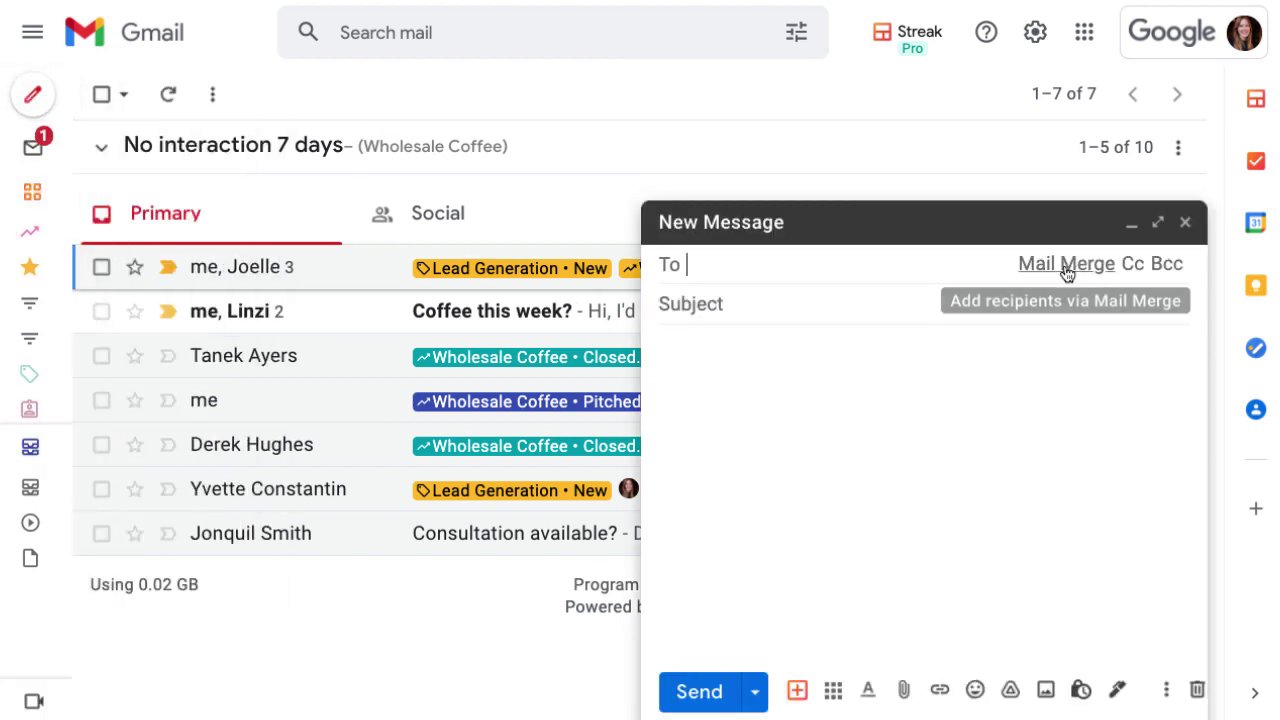
click(1066, 265)
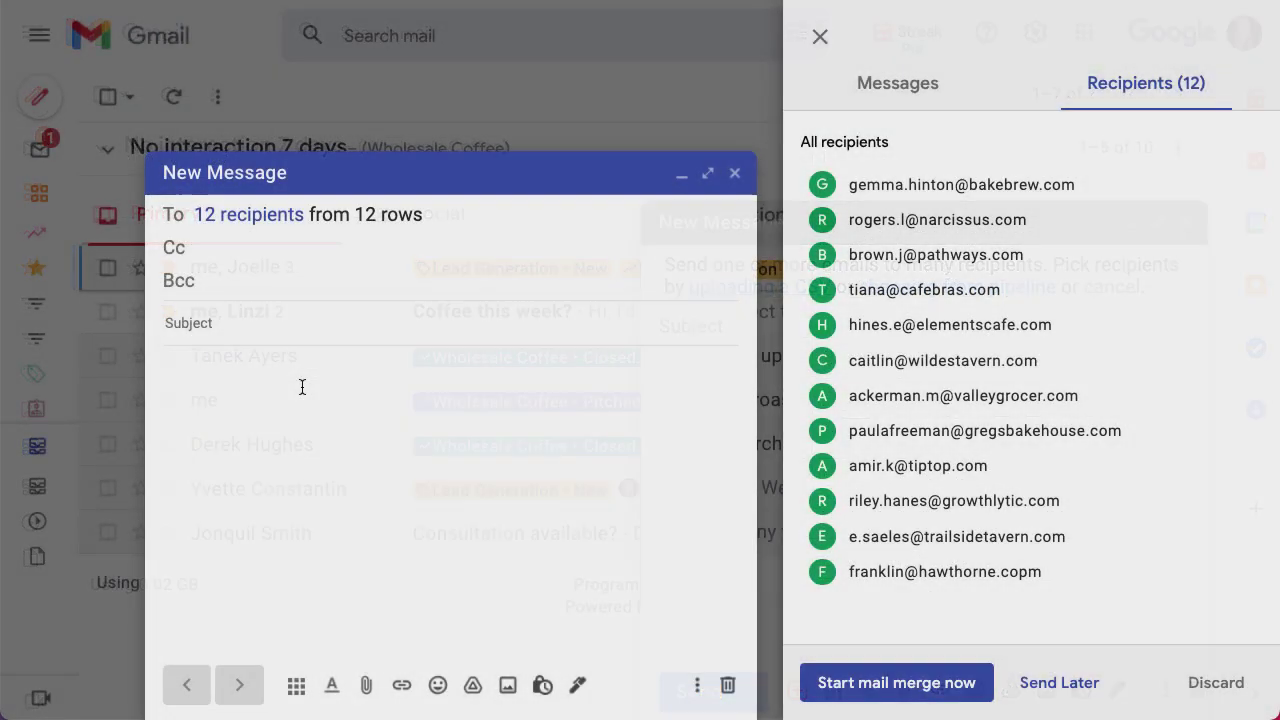
text(Hi)
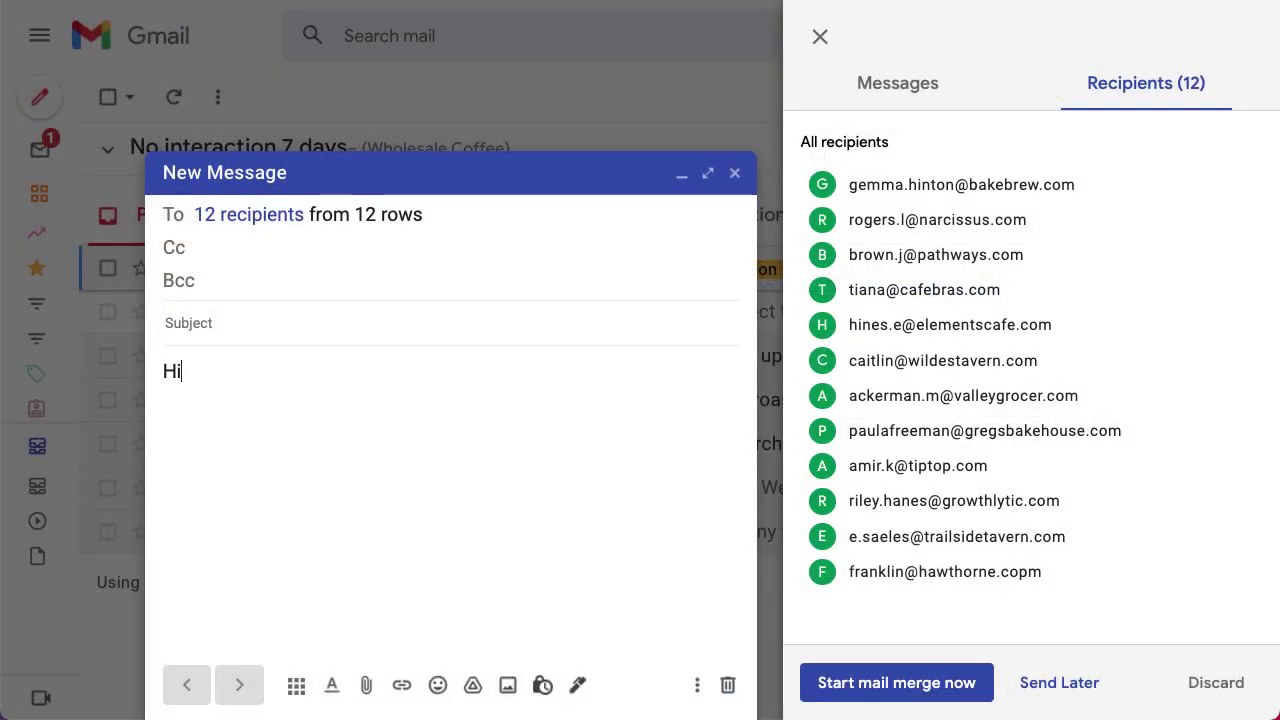
click(296, 688)
click(331, 625)
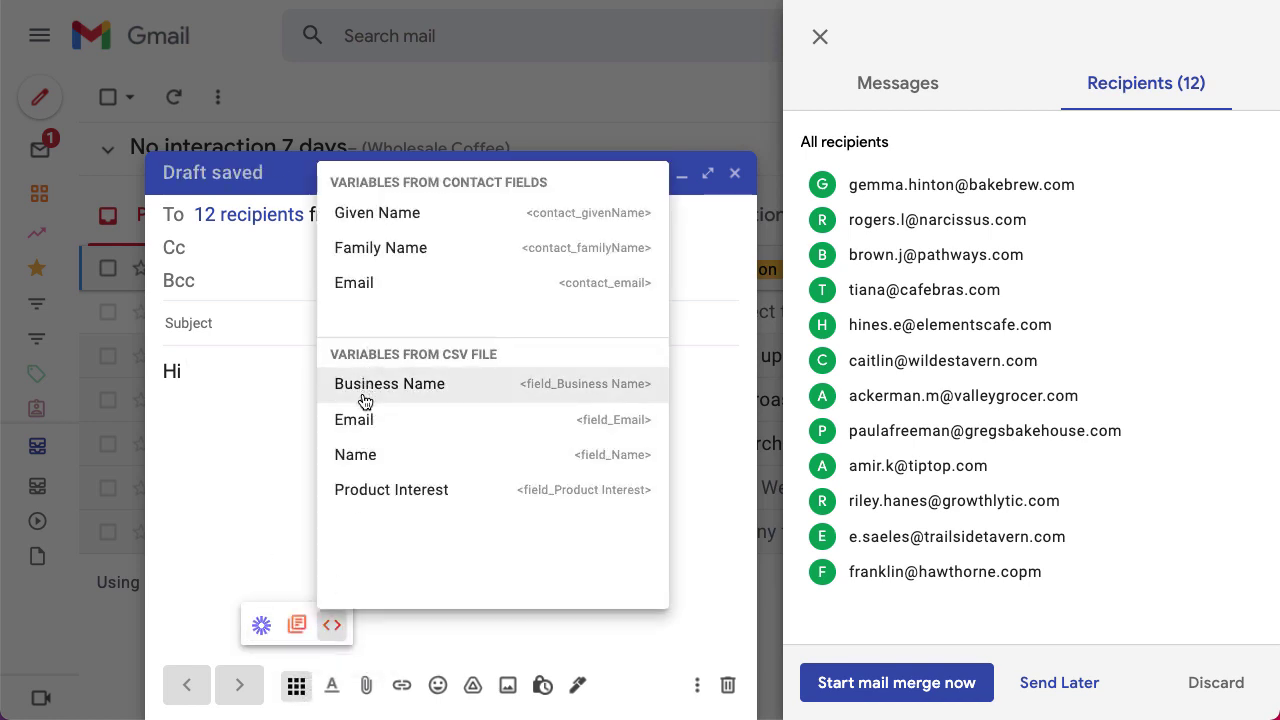
click(357, 453)
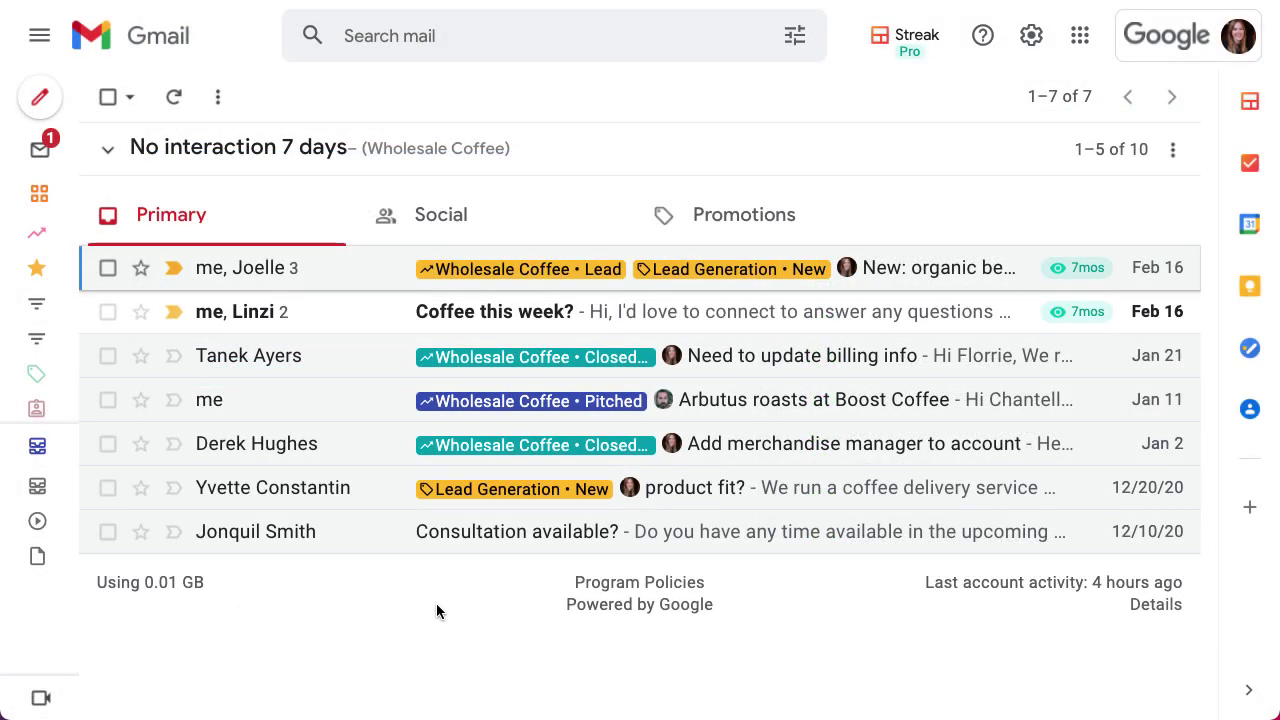
Open the list of all mail merges and start a new mail merge message from it, bringing up the recipient source options.
mouse_move(57, 463)
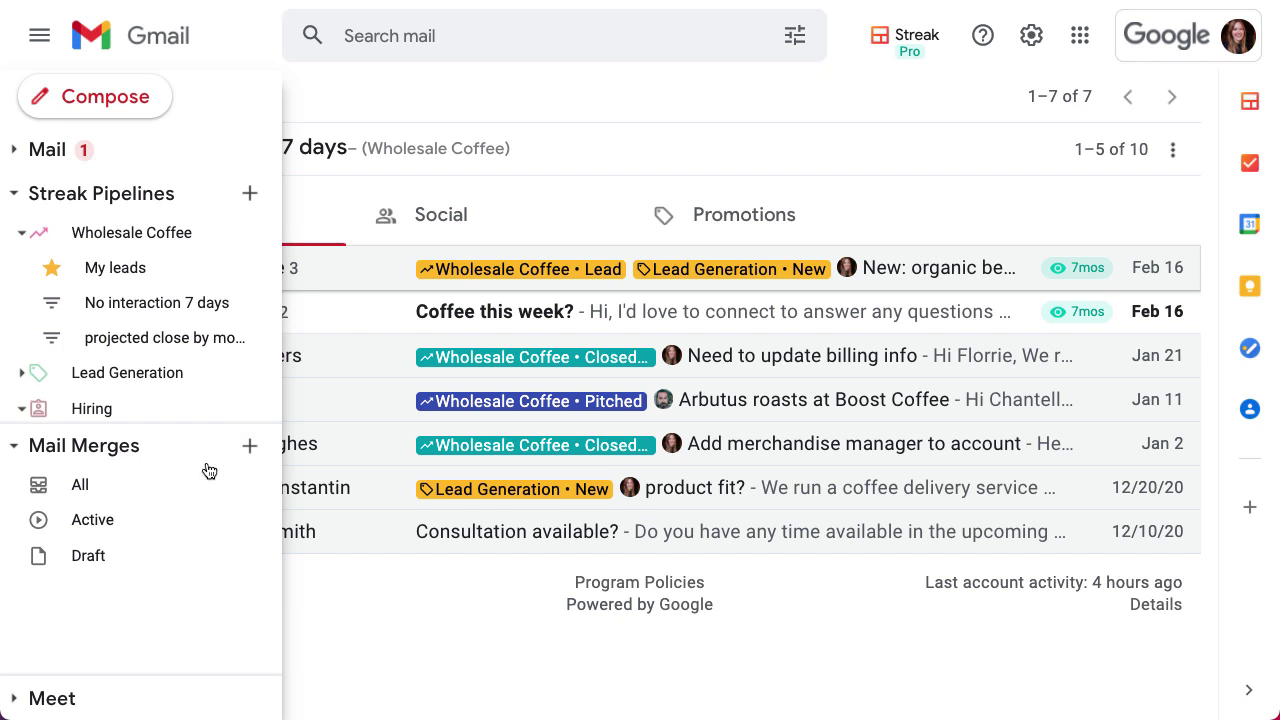
click(184, 488)
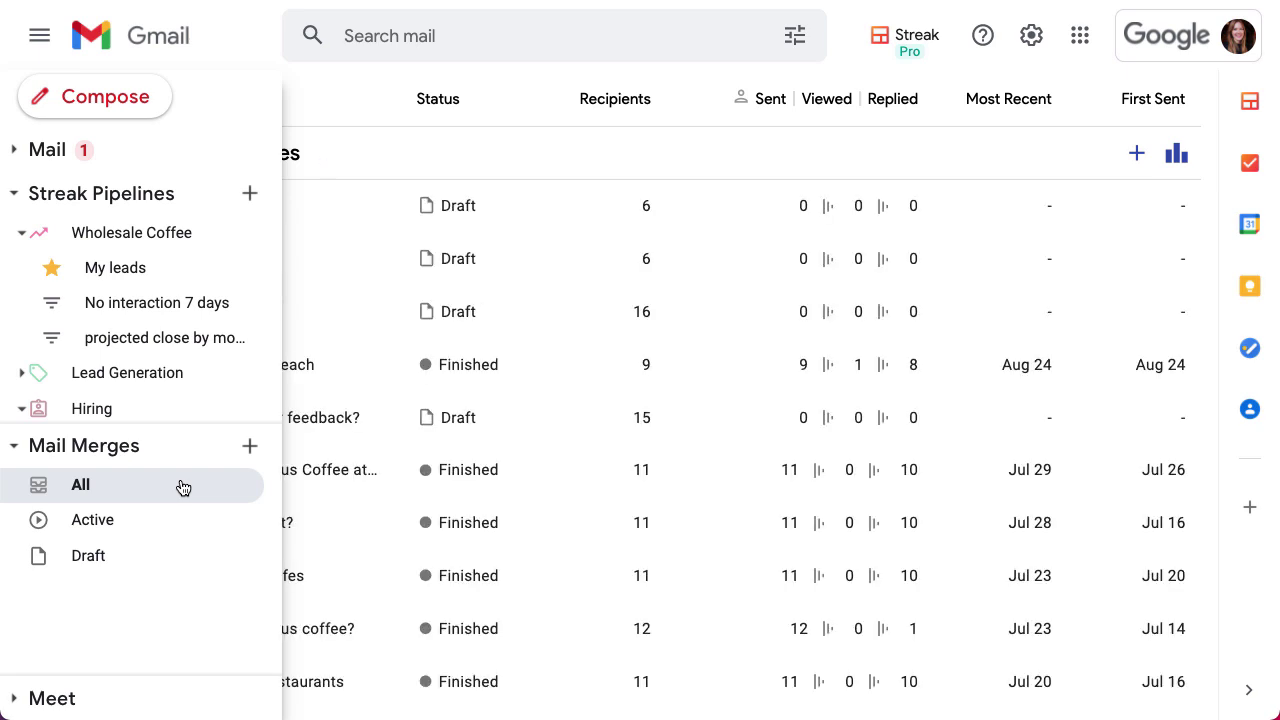
click(1136, 155)
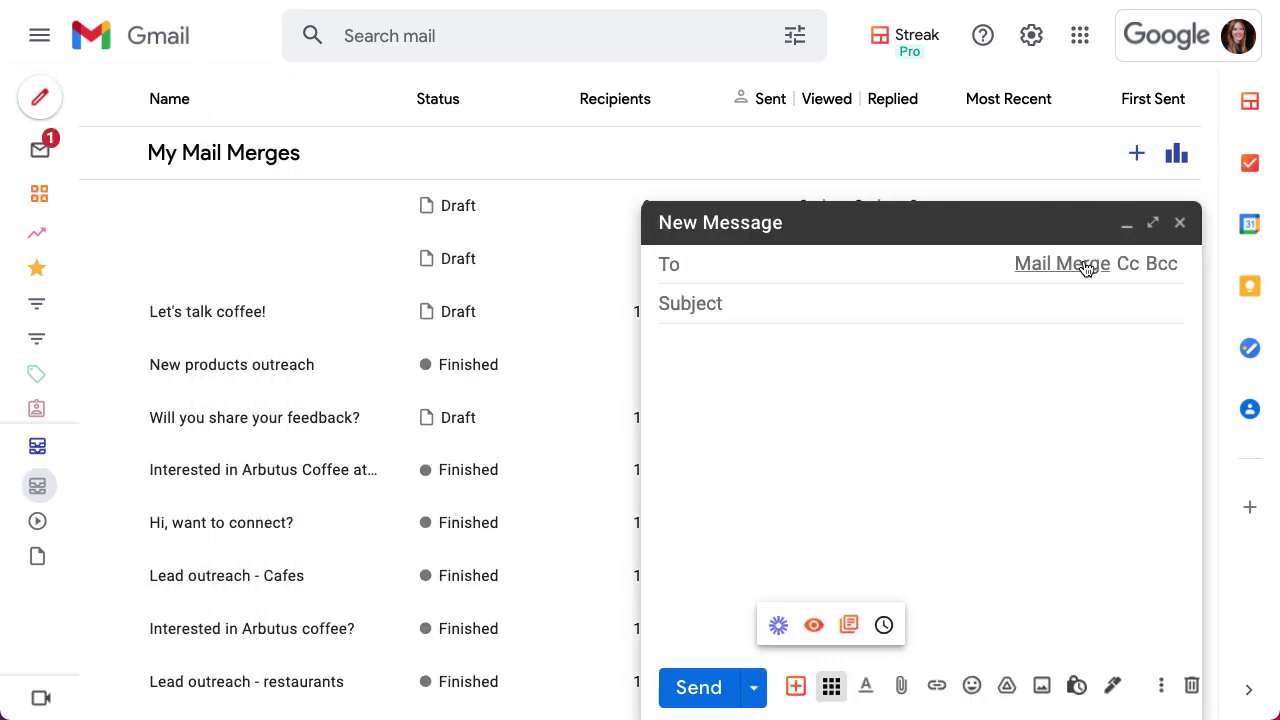
click(1085, 264)
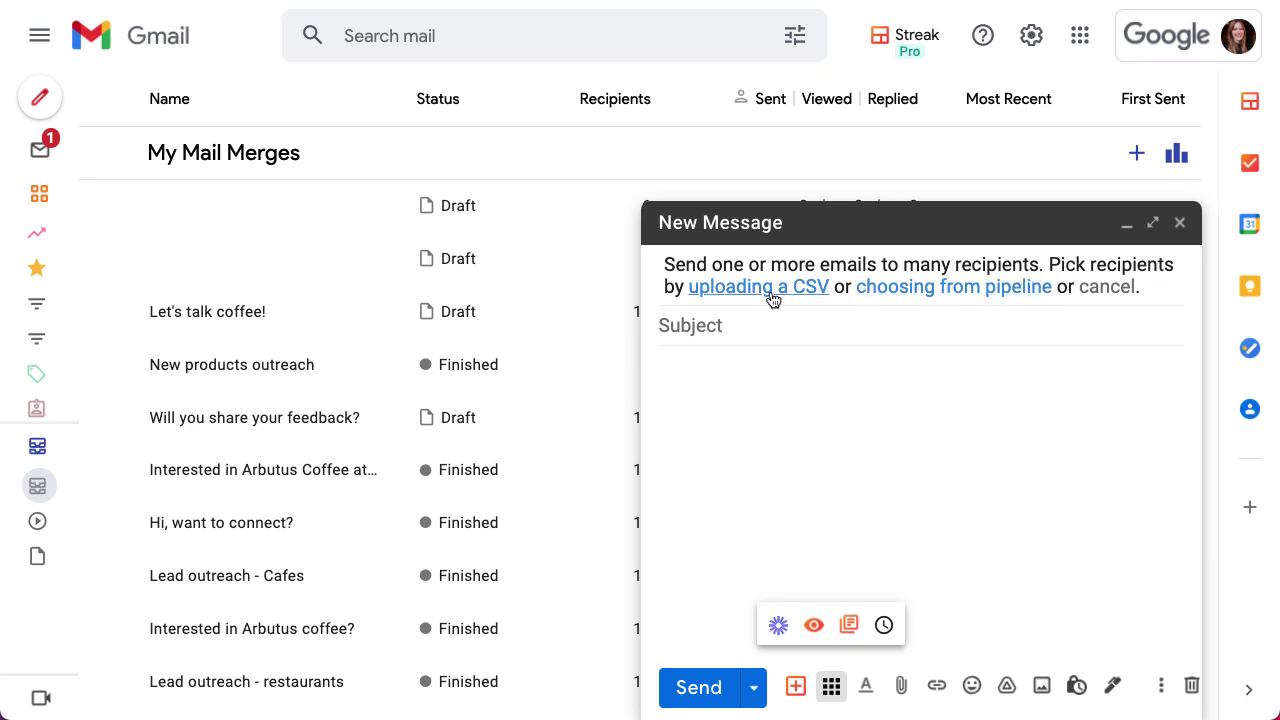